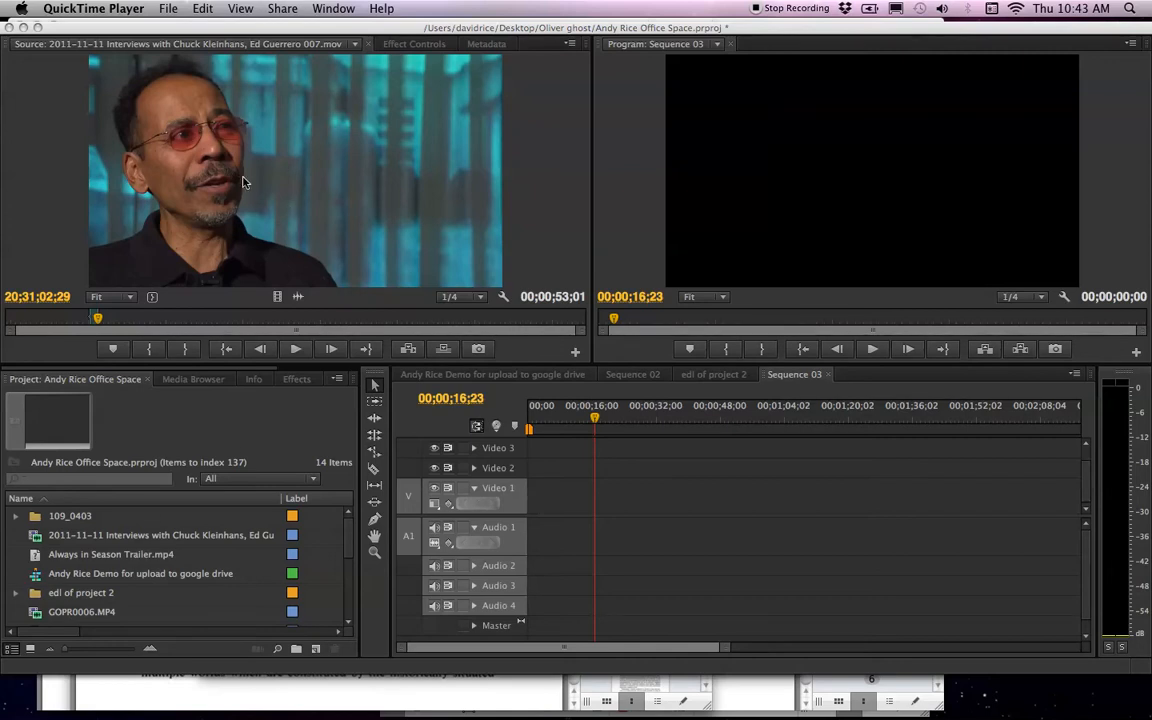
Place the interview clip from the source at the start of Sequence 03, on Video 1 and Audio 1.
click(263, 198)
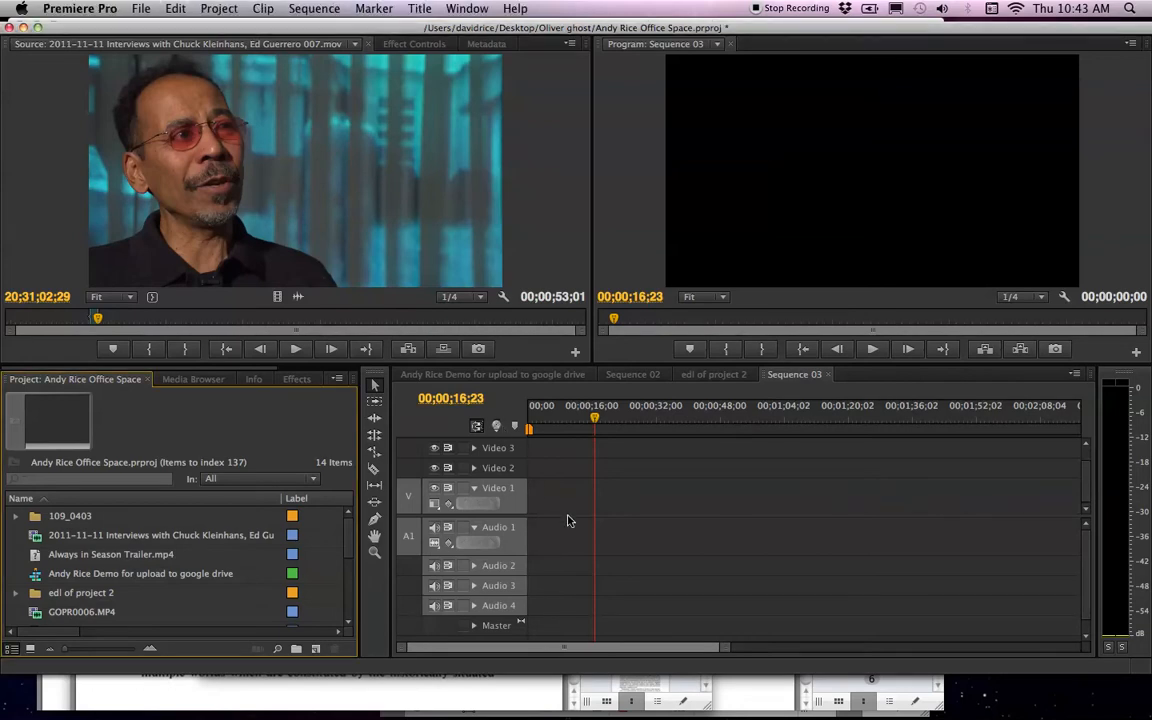
click(270, 252)
drag(272, 255, 531, 506)
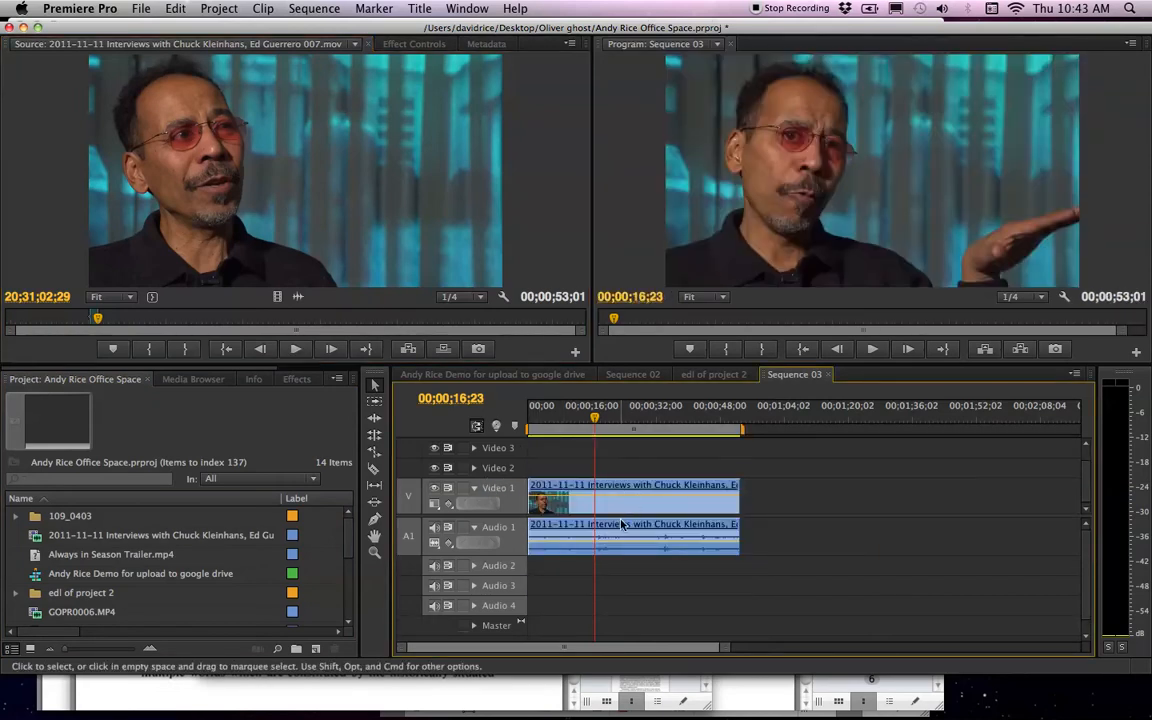
Enlarge the Audio 1 track to examine the interview clip's separate left and right waveforms.
click(474, 527)
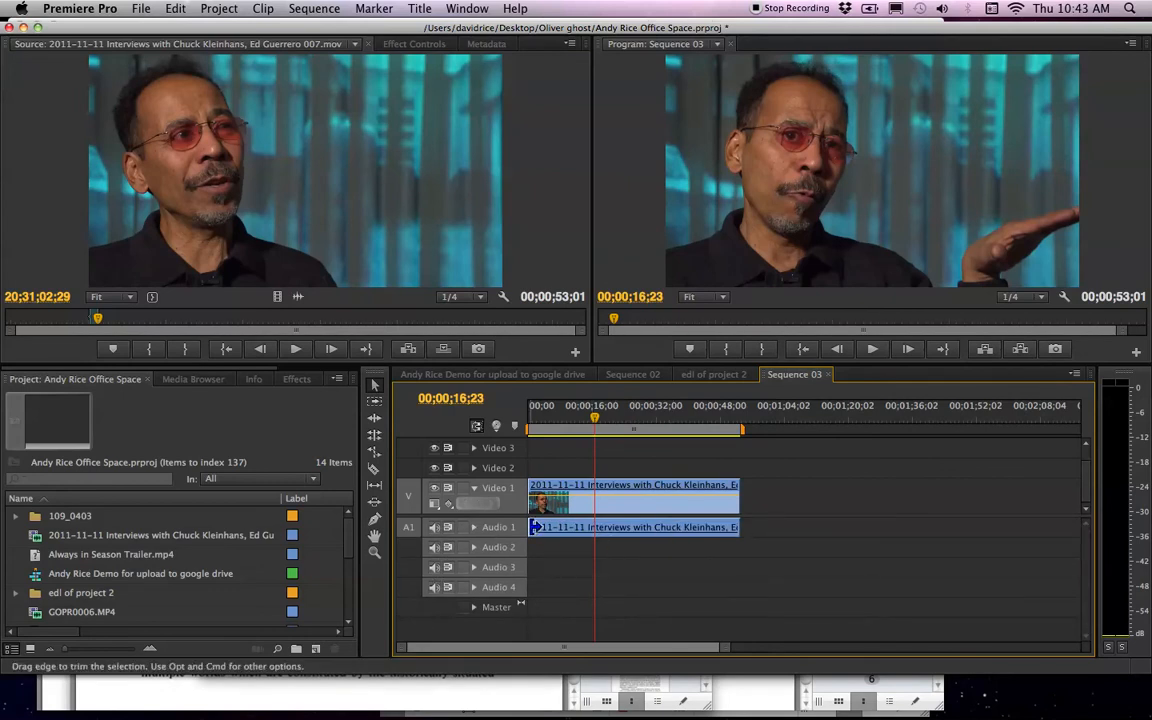
click(474, 527)
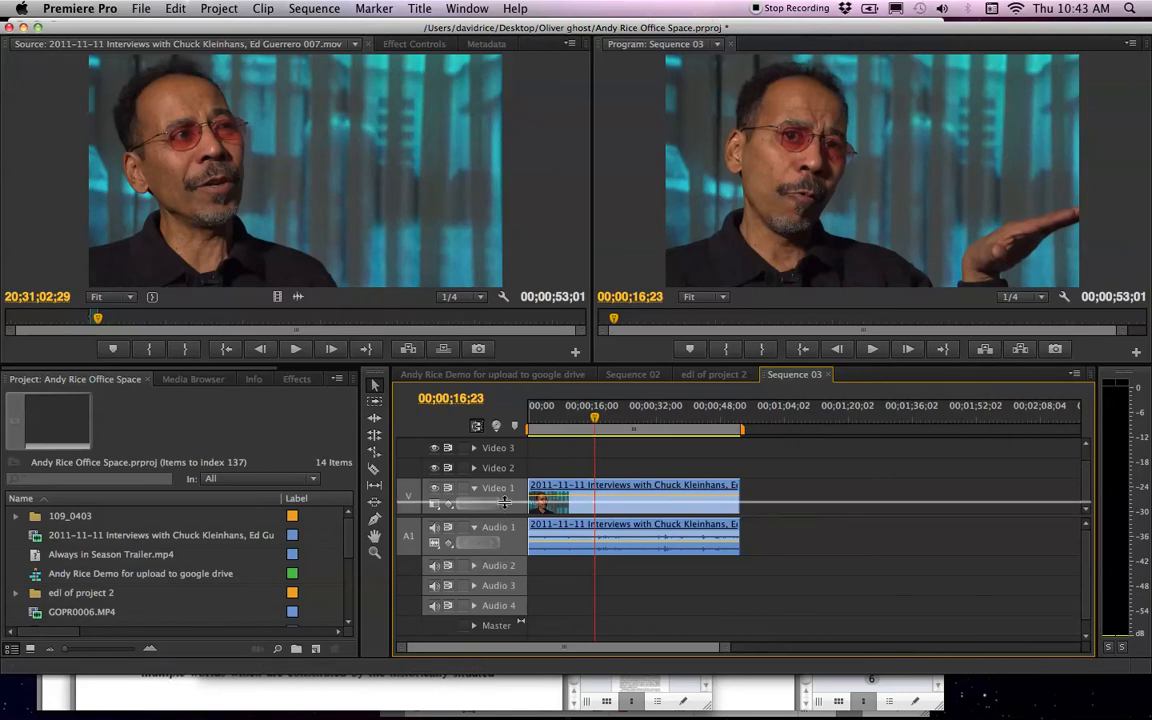
scroll(505, 513, down, 1)
drag(507, 534, 509, 601)
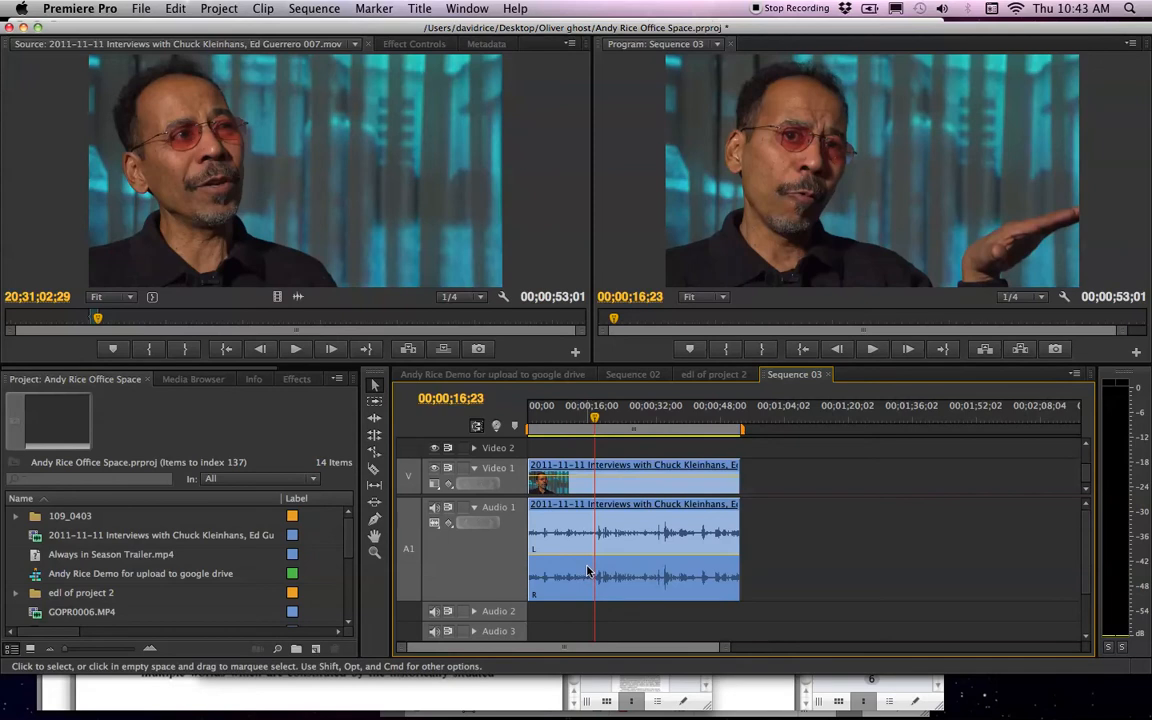
key(=)
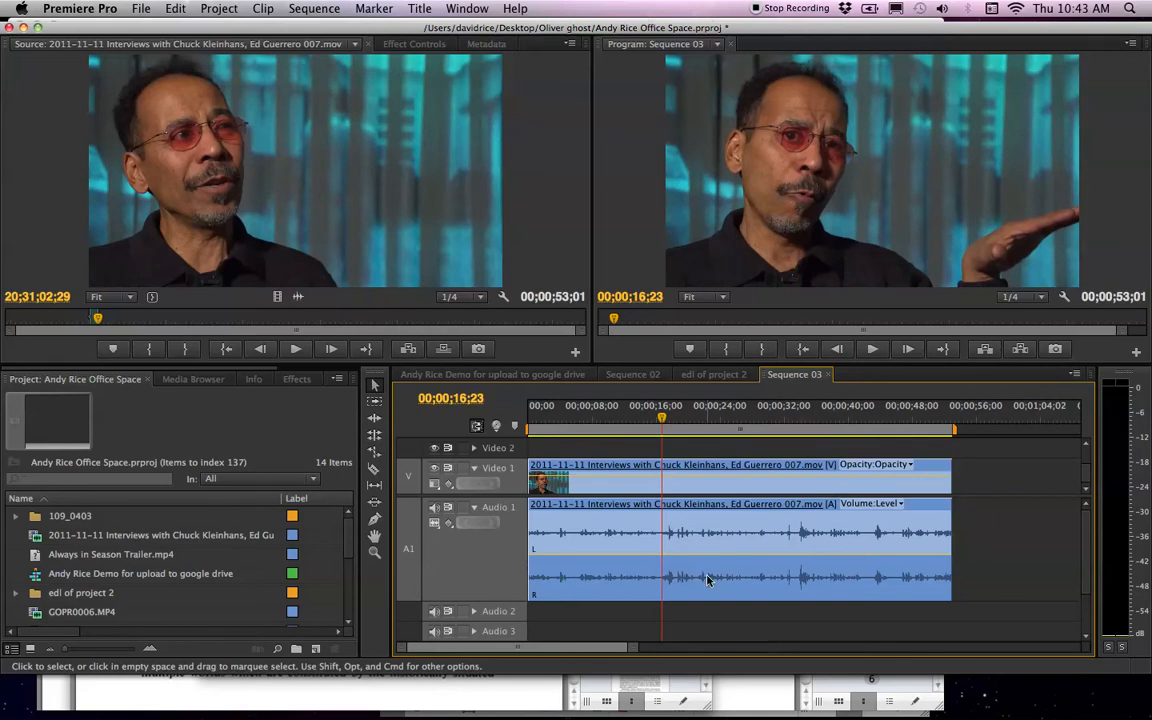
Play the interview clip from 00;00;13;15 to check its stereo sound, and reduce the Audio 1 track height.
click(637, 419)
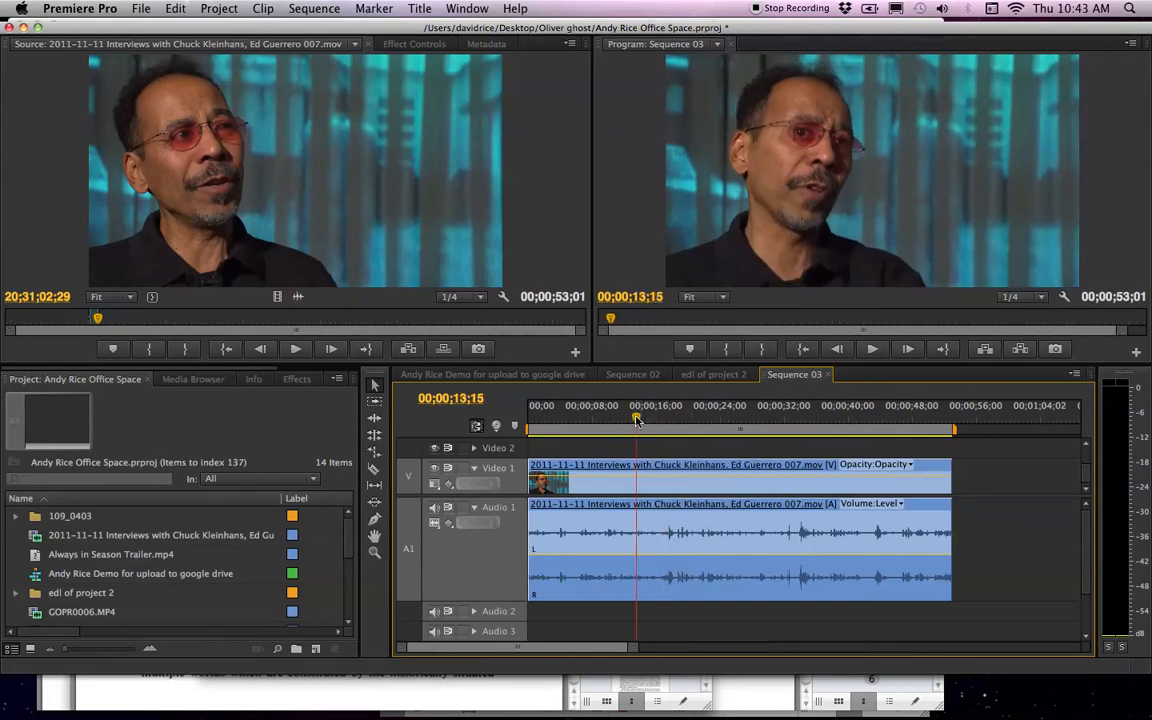
key(space)
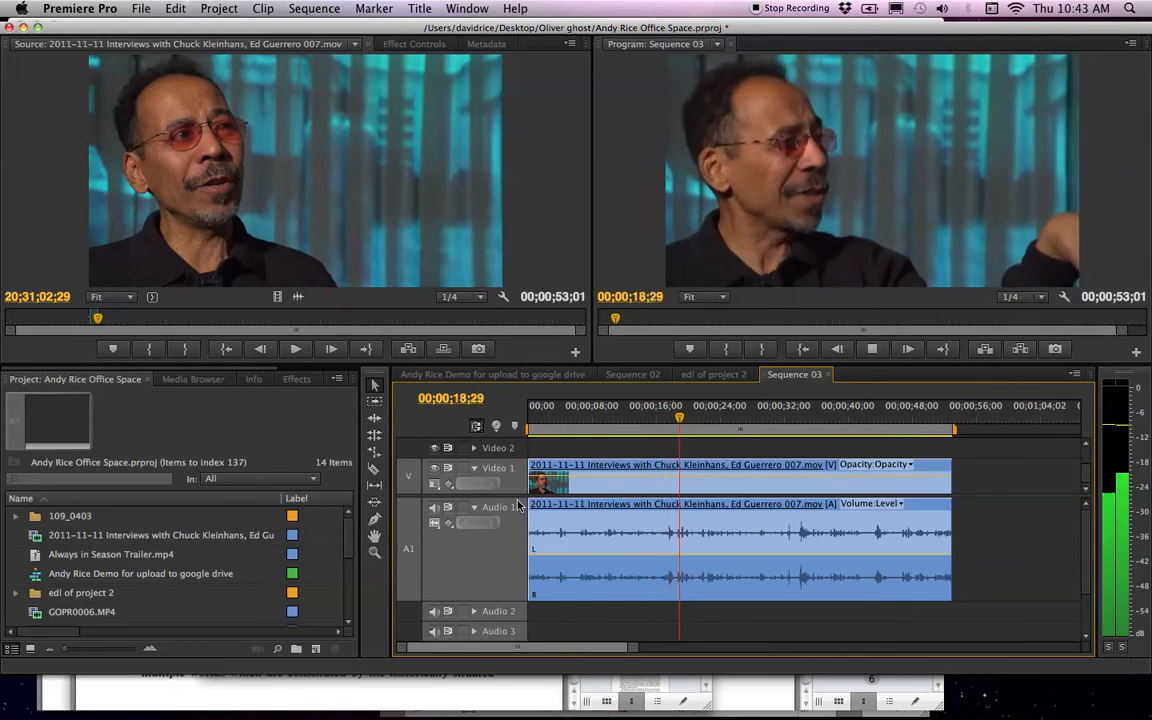
key(space)
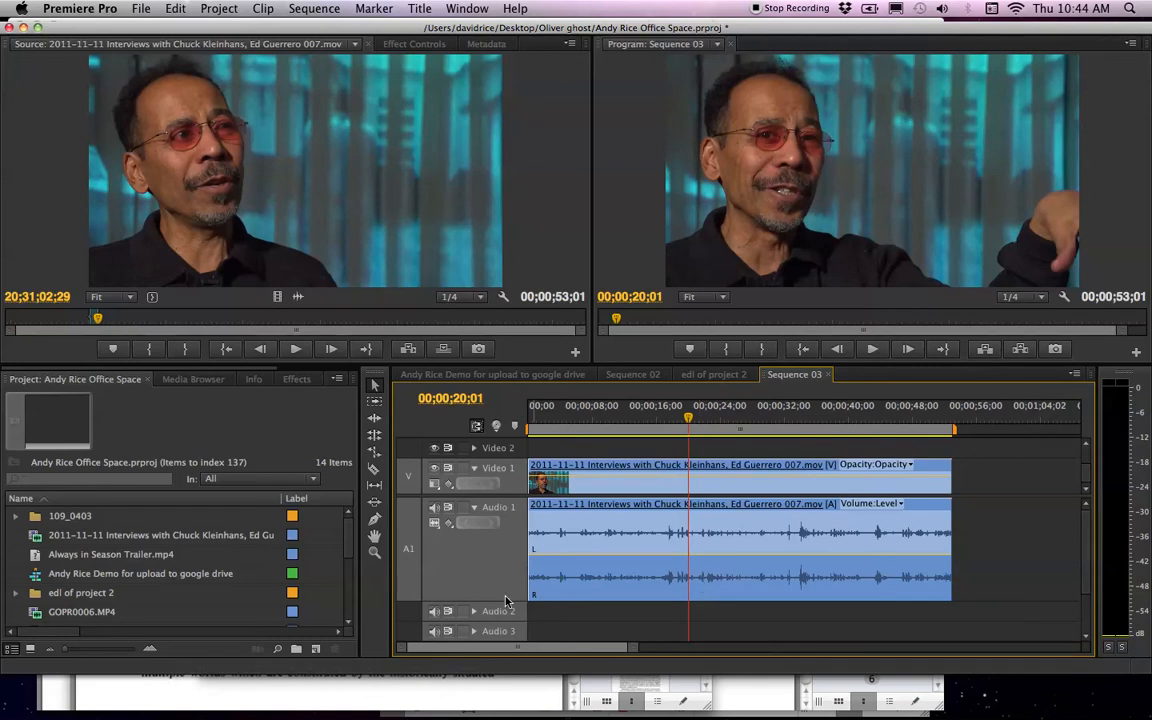
drag(507, 598, 511, 497)
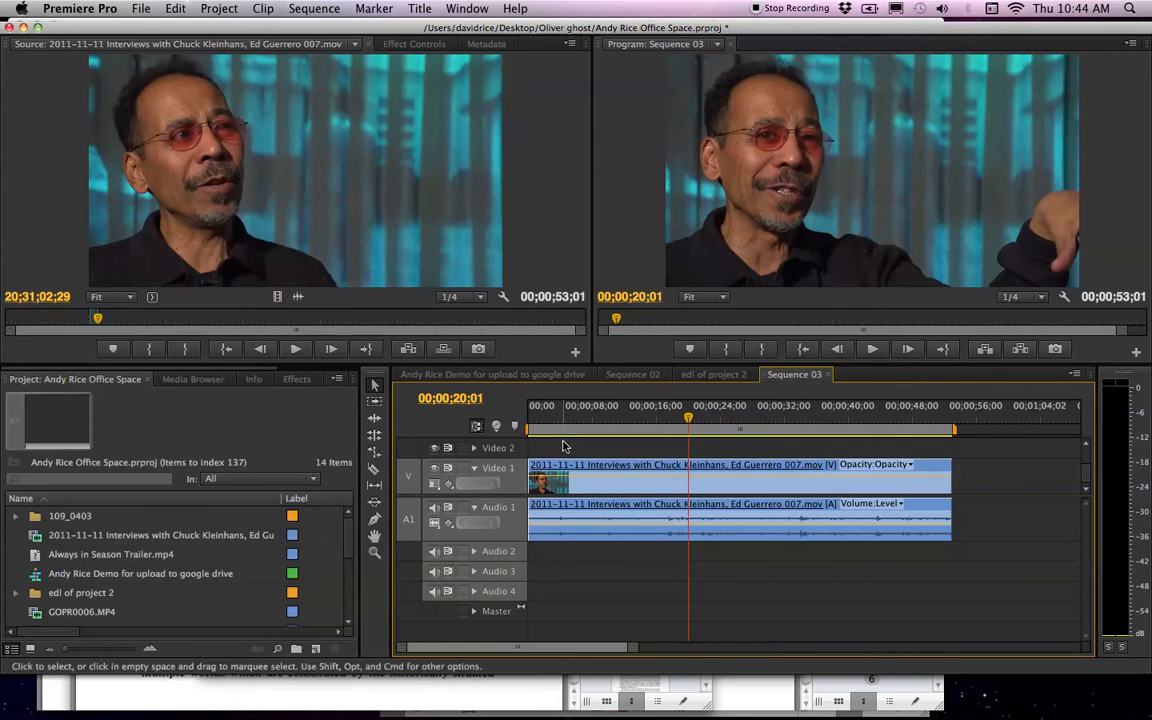
Open the audio channel settings of the interview master clip in the project and set its number of audio tracks to 2.
click(40, 540)
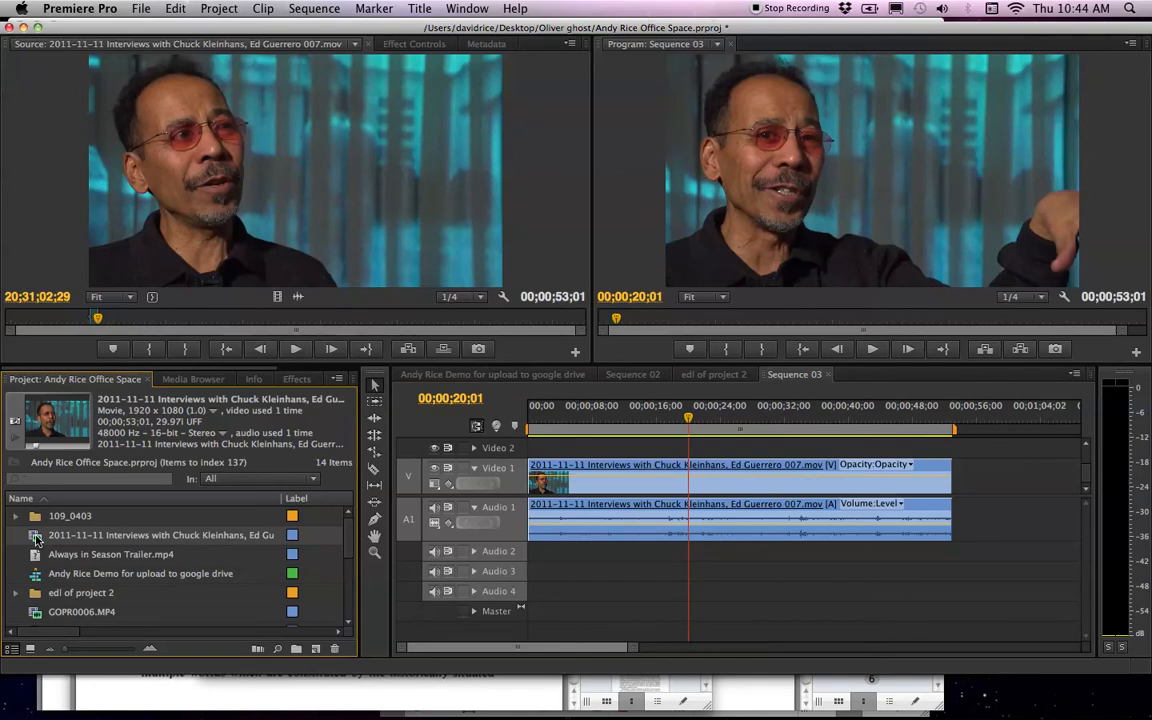
right_click(37, 540)
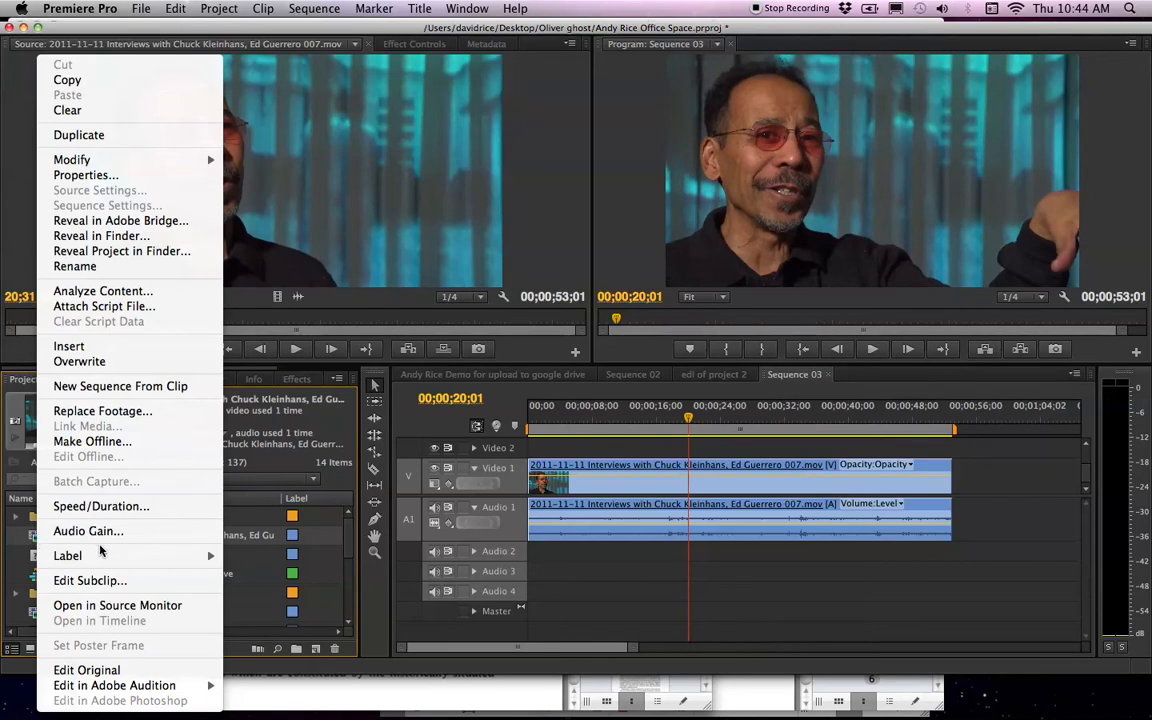
mouse_move(132, 158)
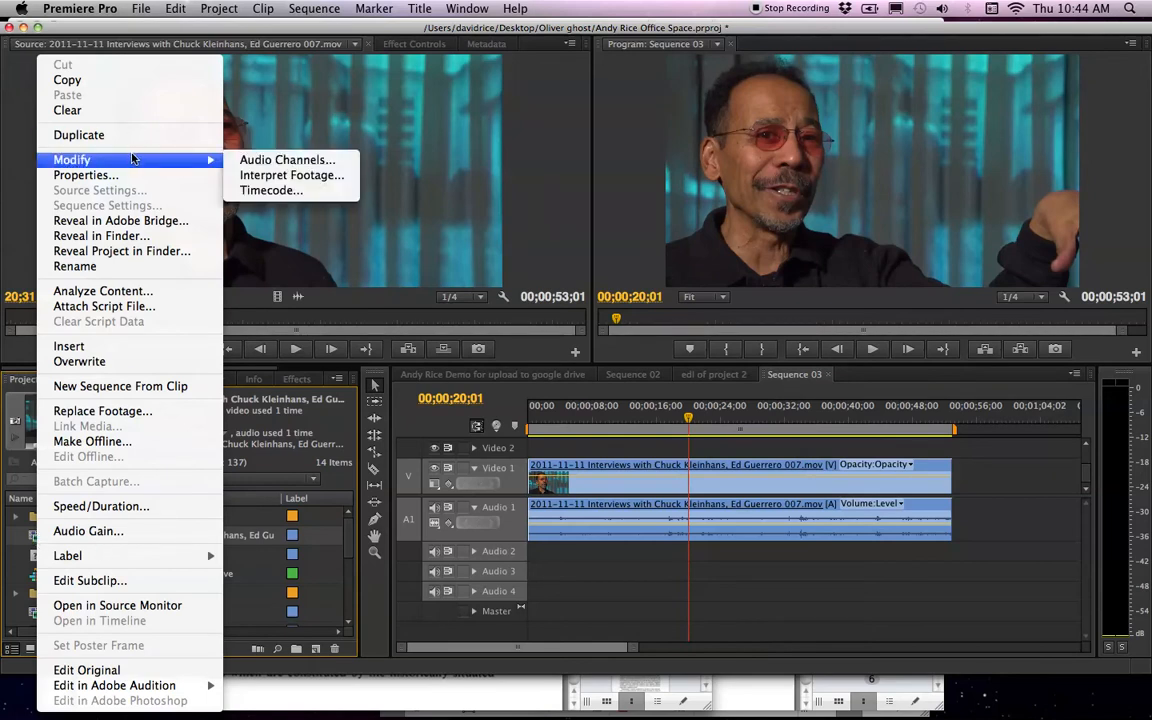
click(270, 160)
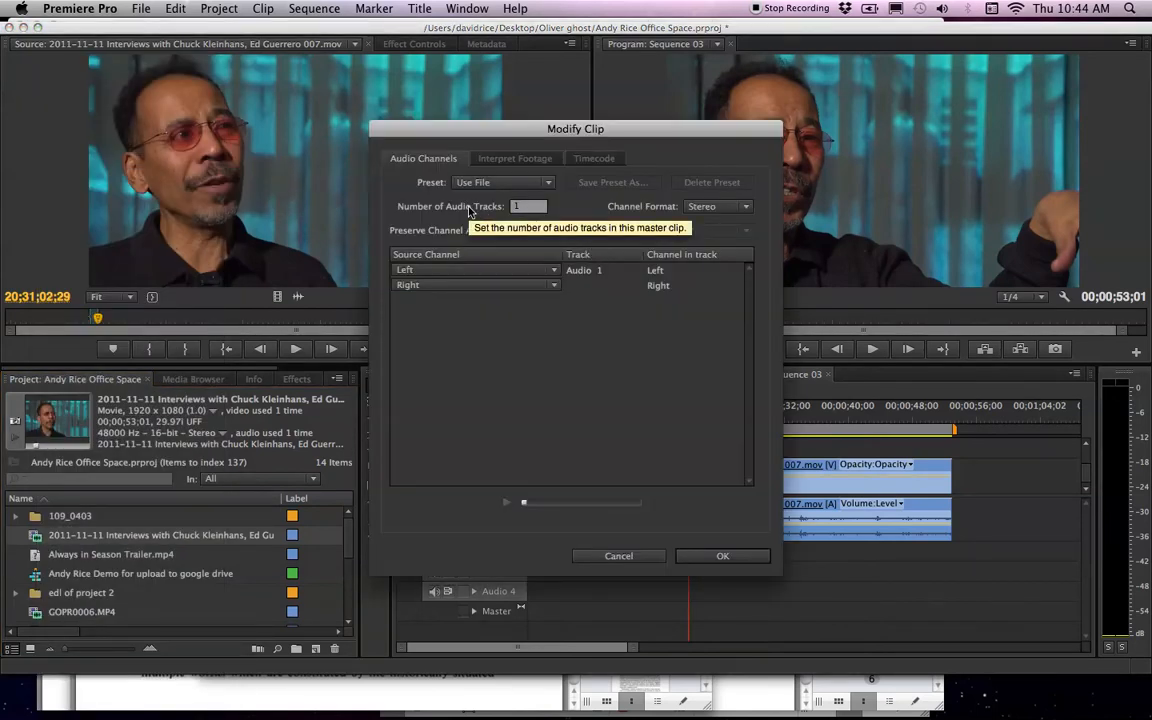
drag(526, 206, 497, 206)
text(2)
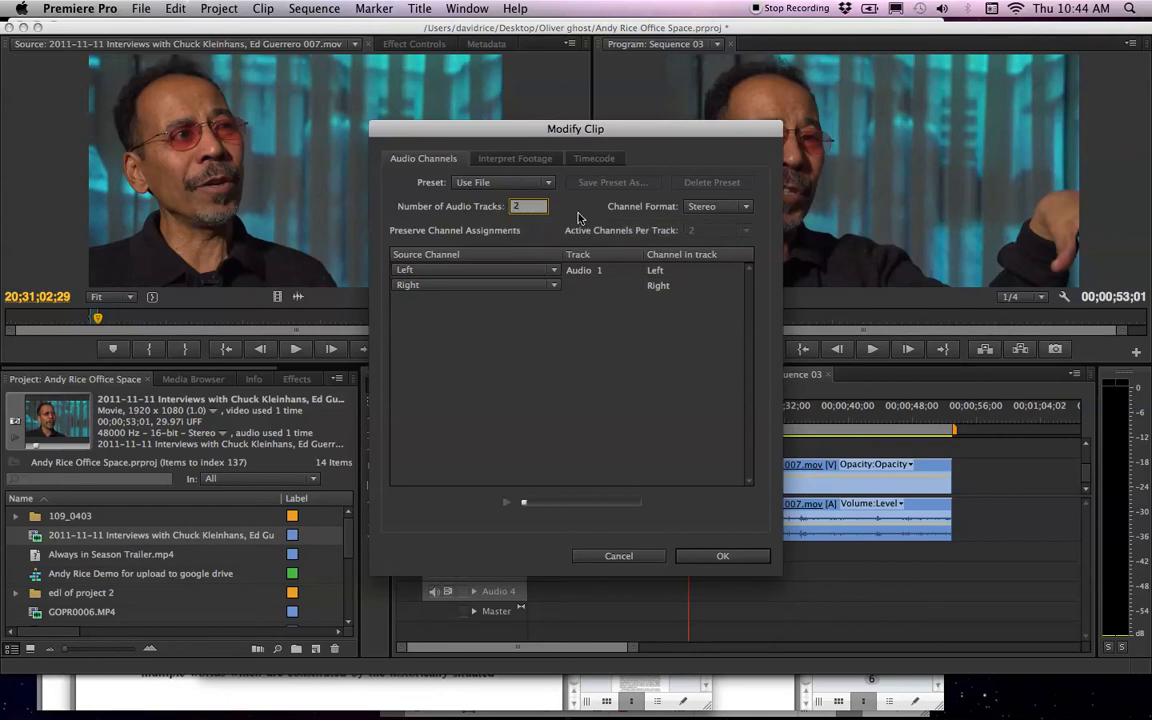
key(Tab)
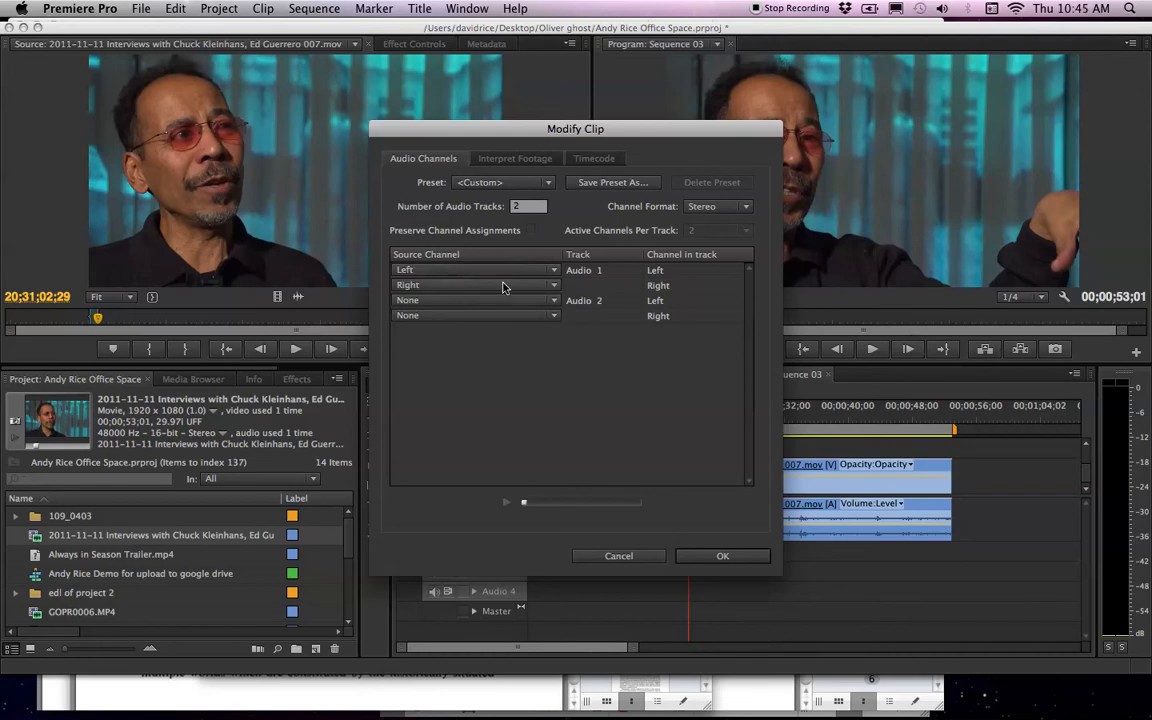
Set the channel format to Mono and apply the change to the interview master clip already in use.
click(744, 207)
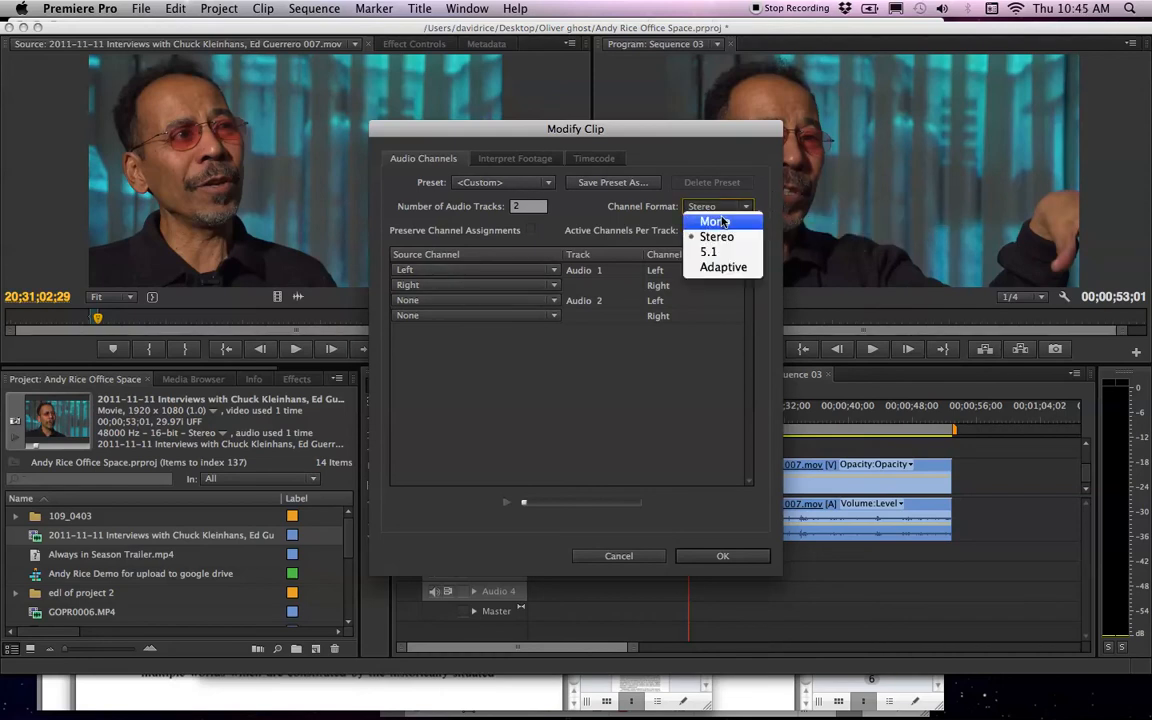
click(719, 227)
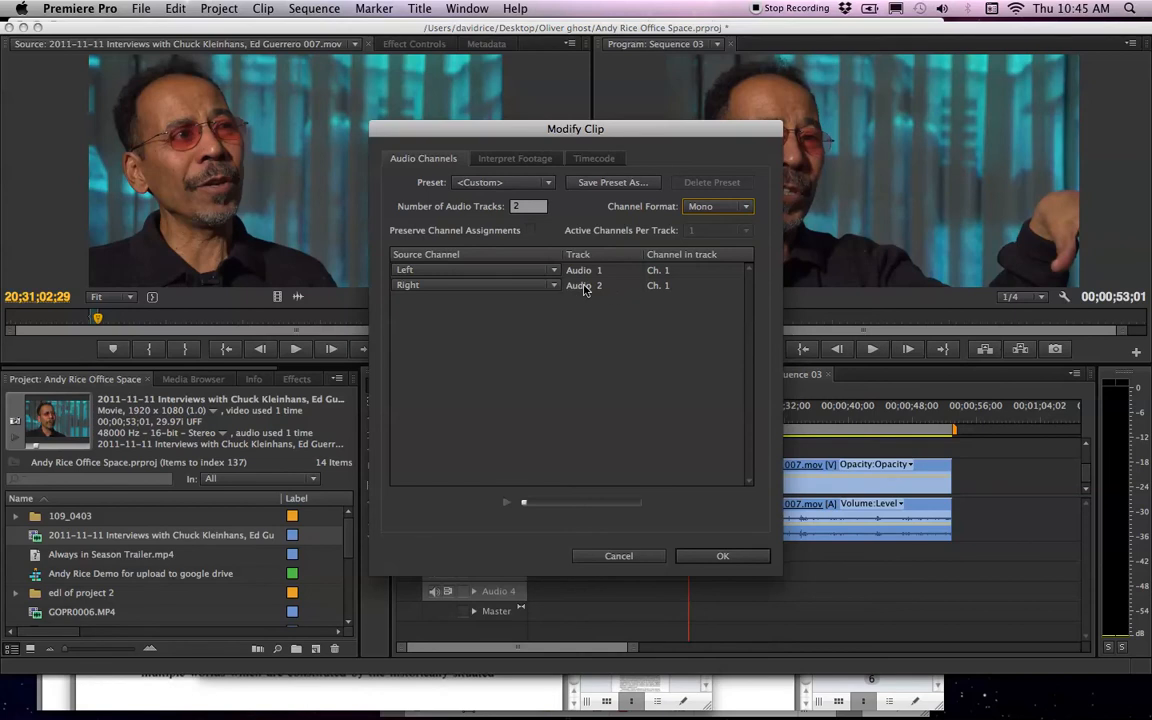
click(718, 557)
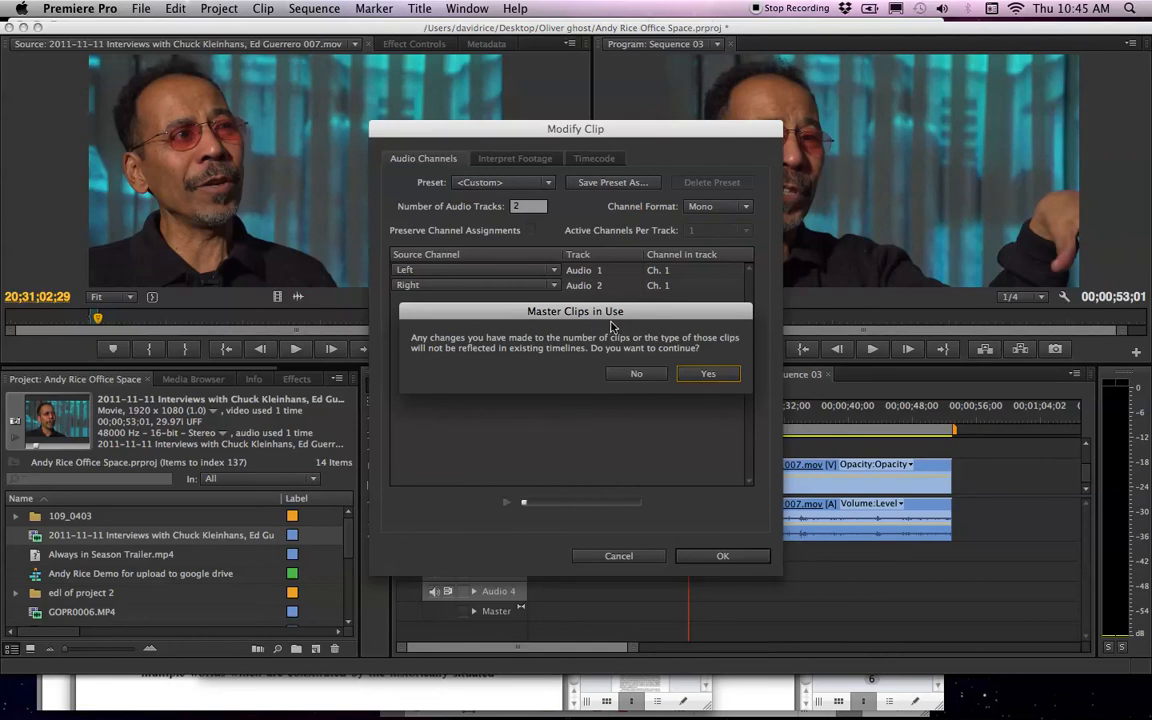
click(707, 375)
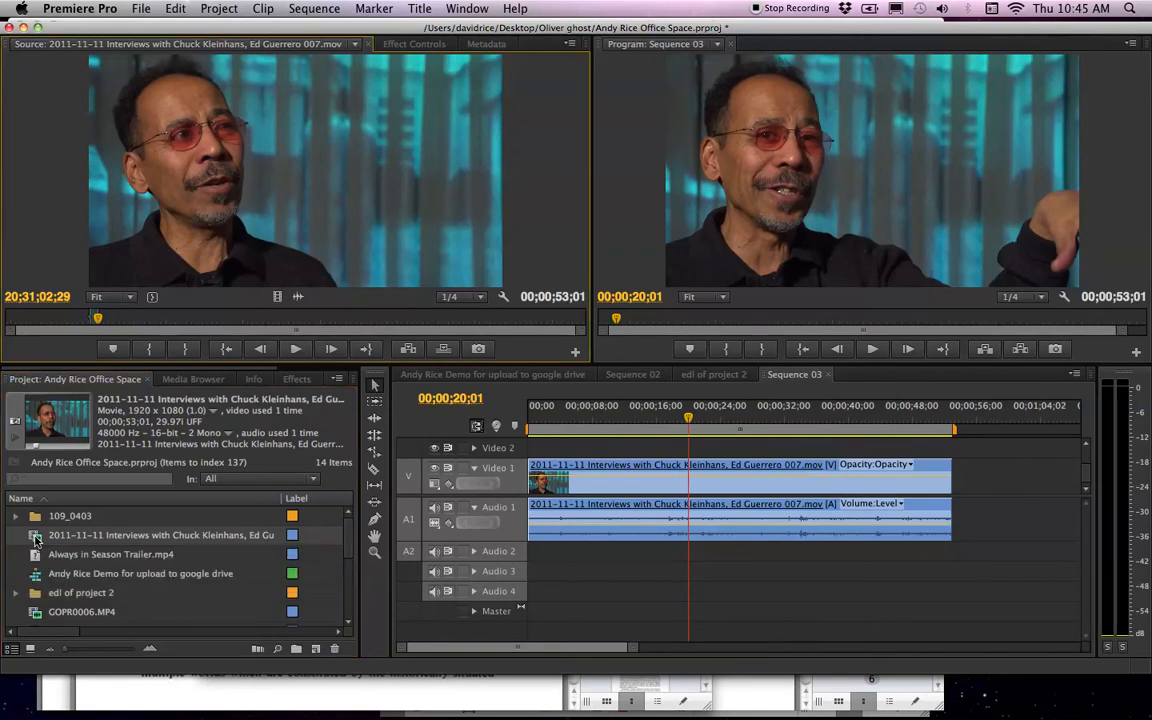
Place the modified interview clip after the first one on Video 1, with its mono audio on Audio 1 and Audio 2.
drag(924, 430, 979, 482)
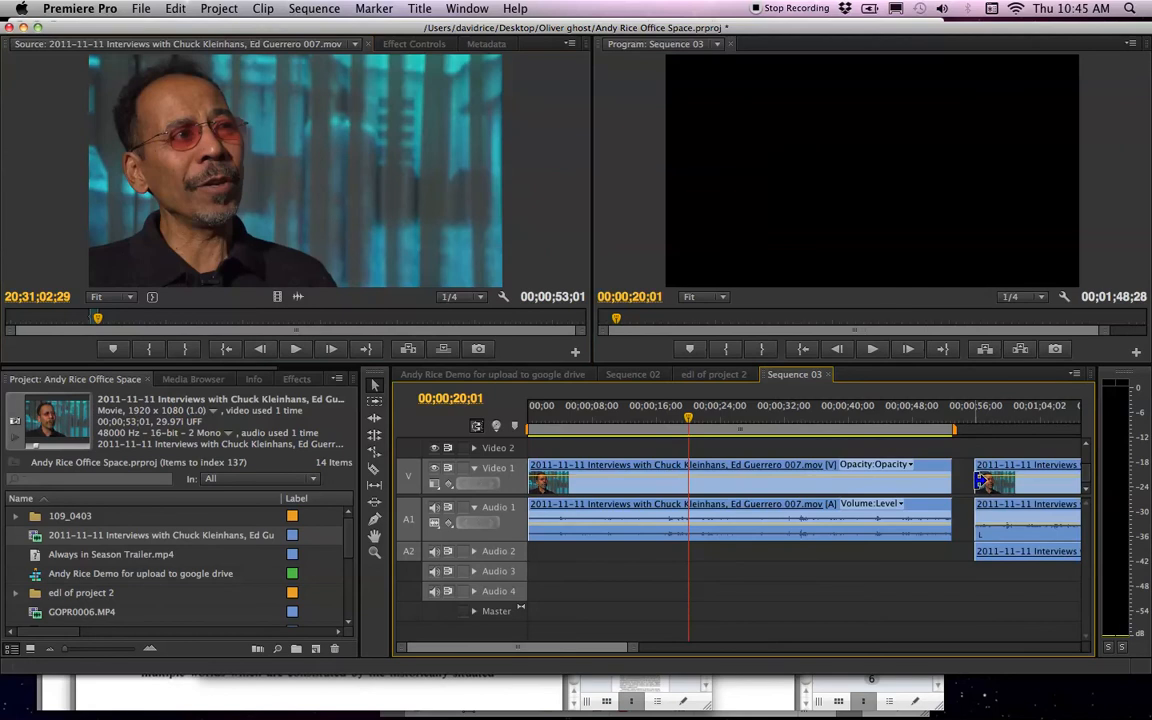
drag(626, 649, 745, 648)
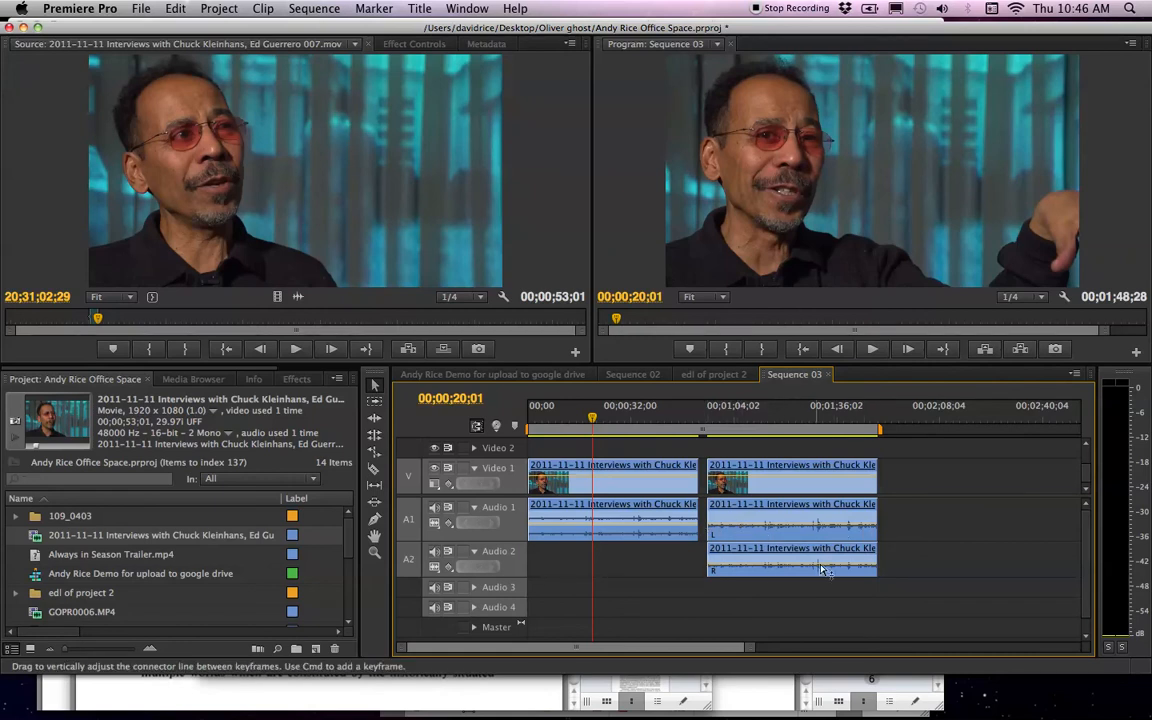
Delete only the second clip's right-channel audio on Audio 2, with Video 1 and Audio 1 temporarily locked.
drag(793, 570, 793, 575)
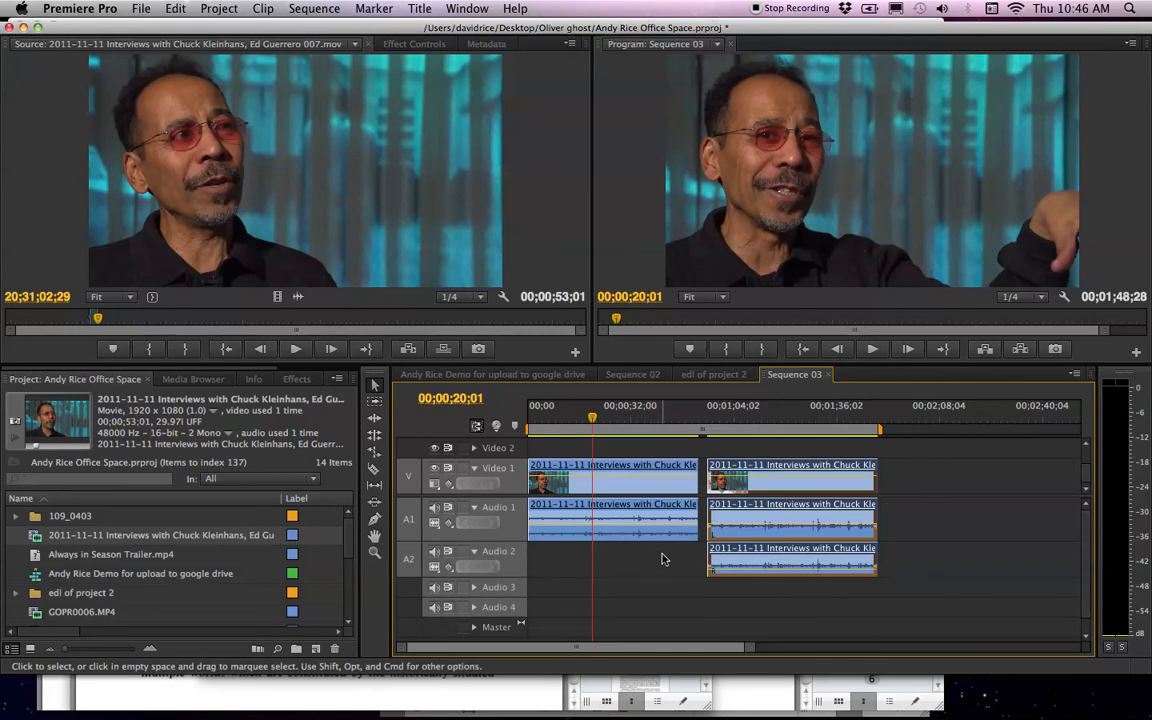
click(462, 468)
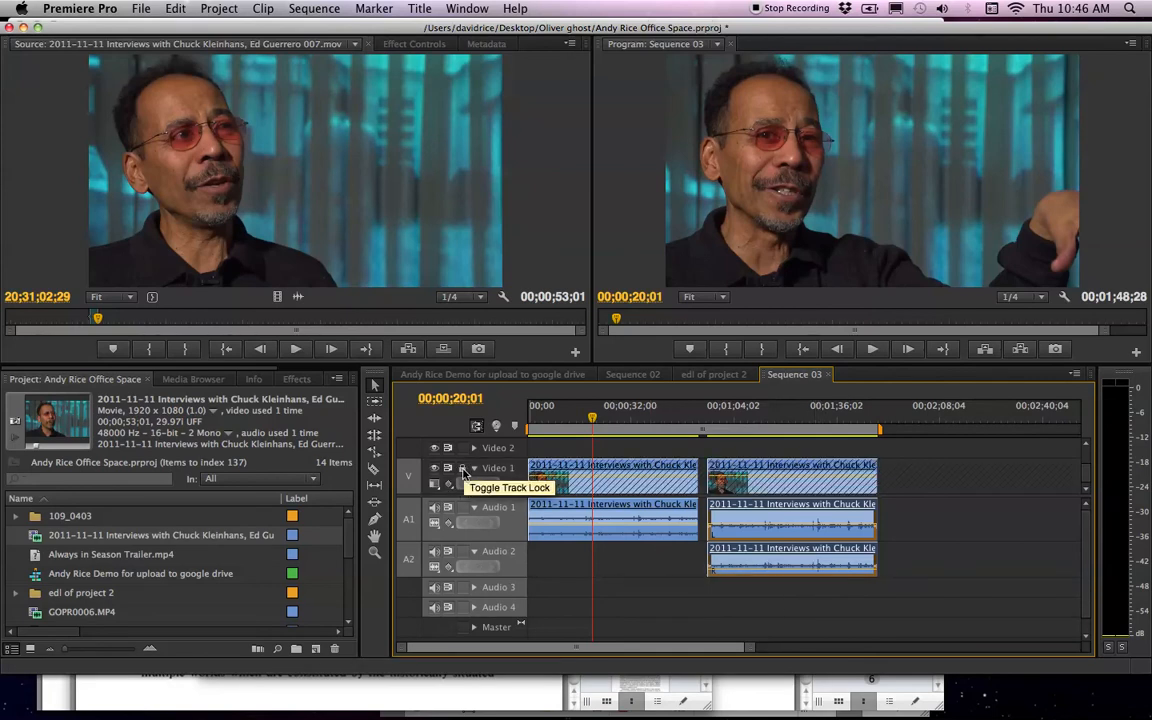
click(462, 507)
key(Delete)
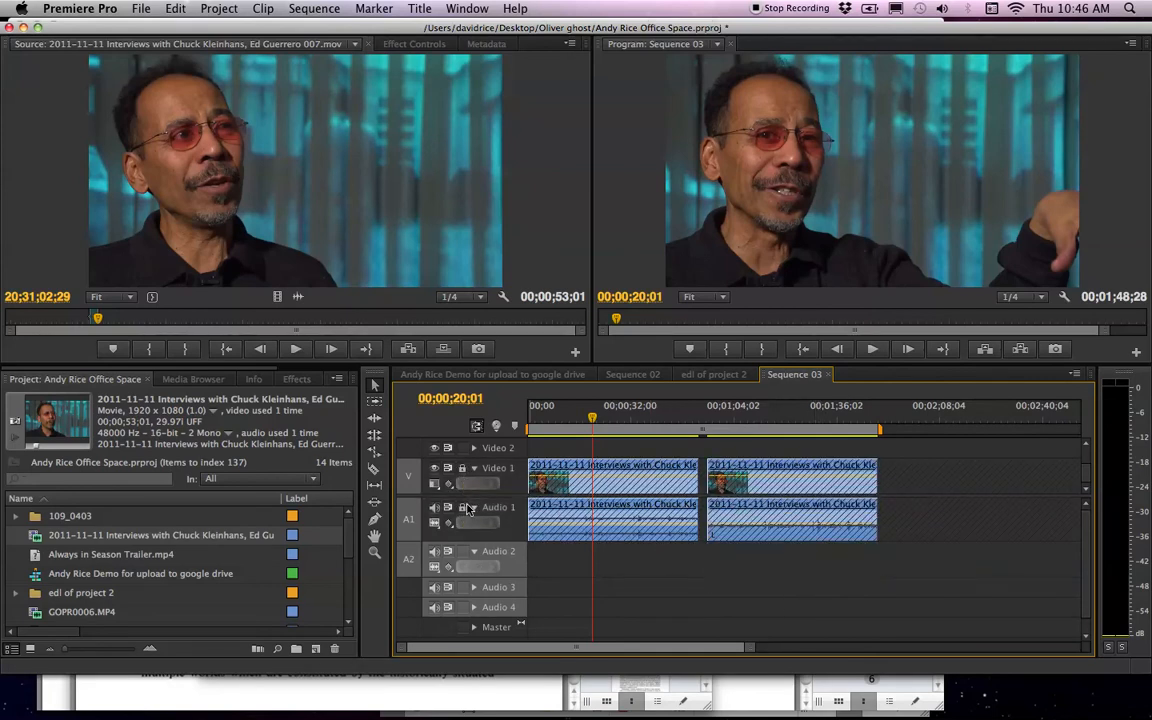
click(465, 507)
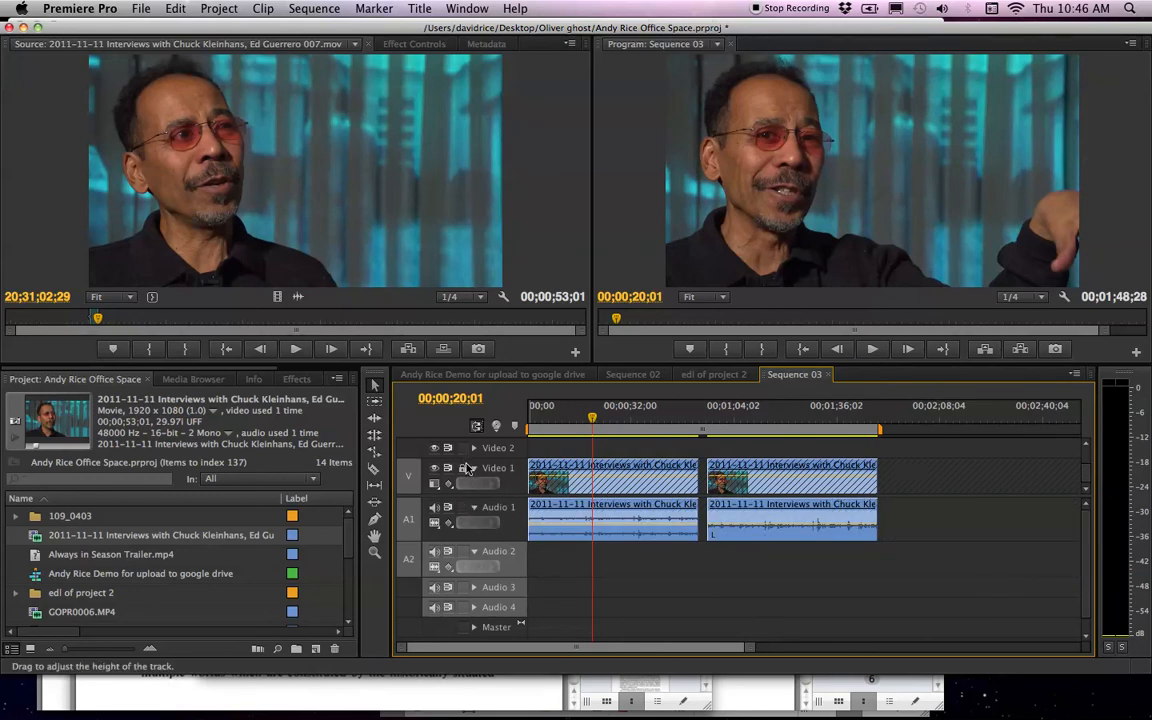
click(465, 468)
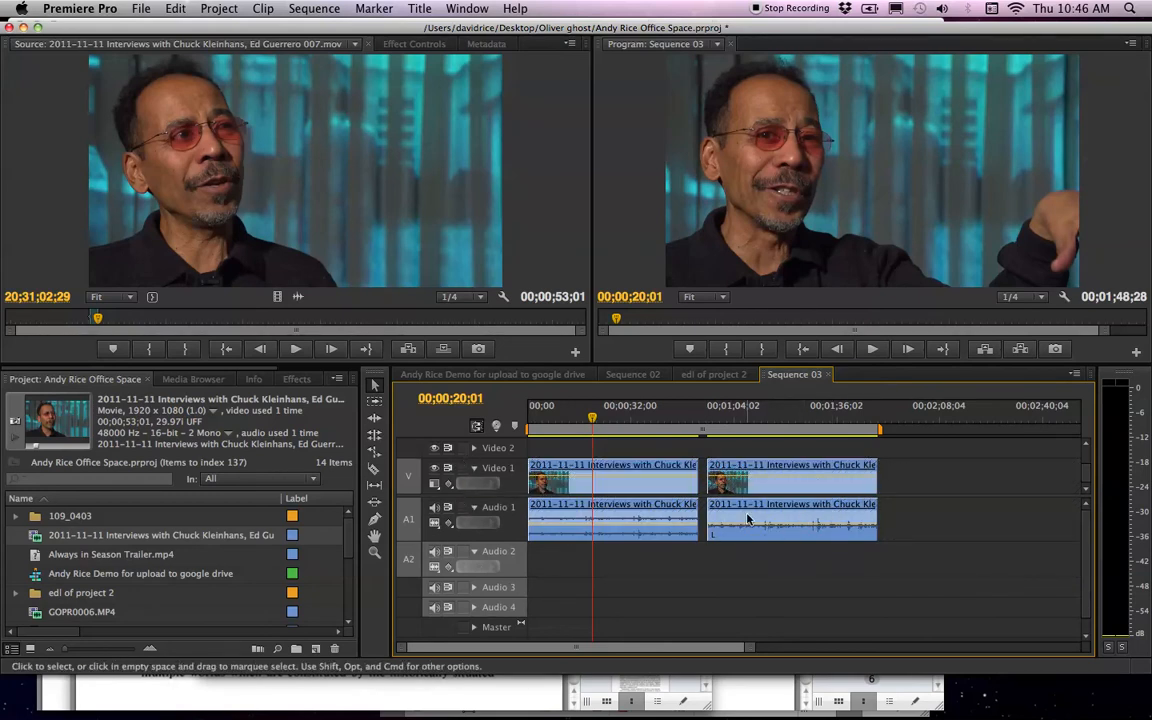
click(744, 417)
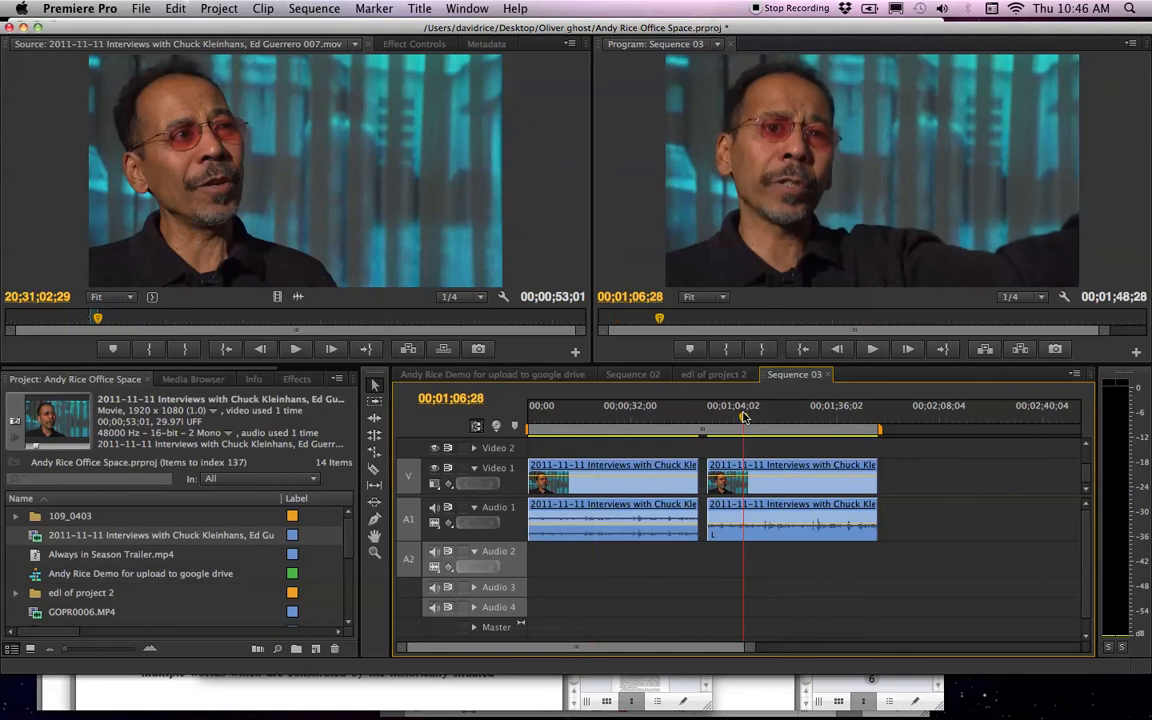
Undo the deletion of the Audio 2 clip and unlock the Video 1 and Audio 1 tracks.
key(super+z)
key(super+z)
key(super+z)
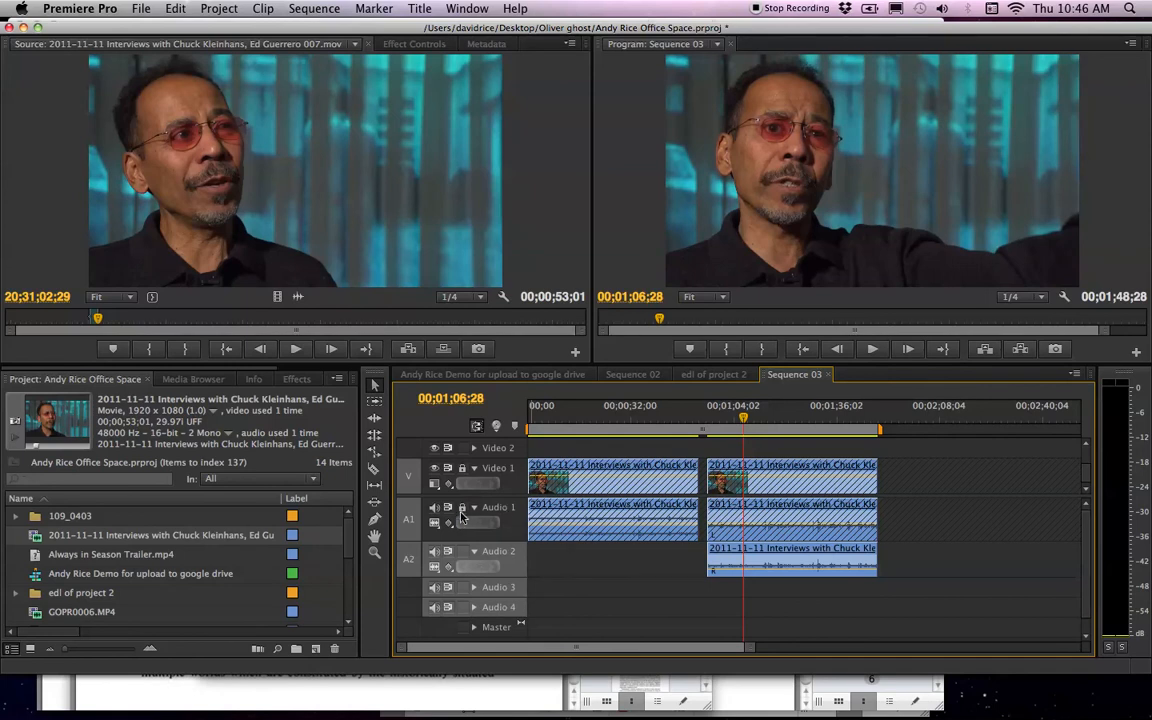
click(462, 509)
click(462, 468)
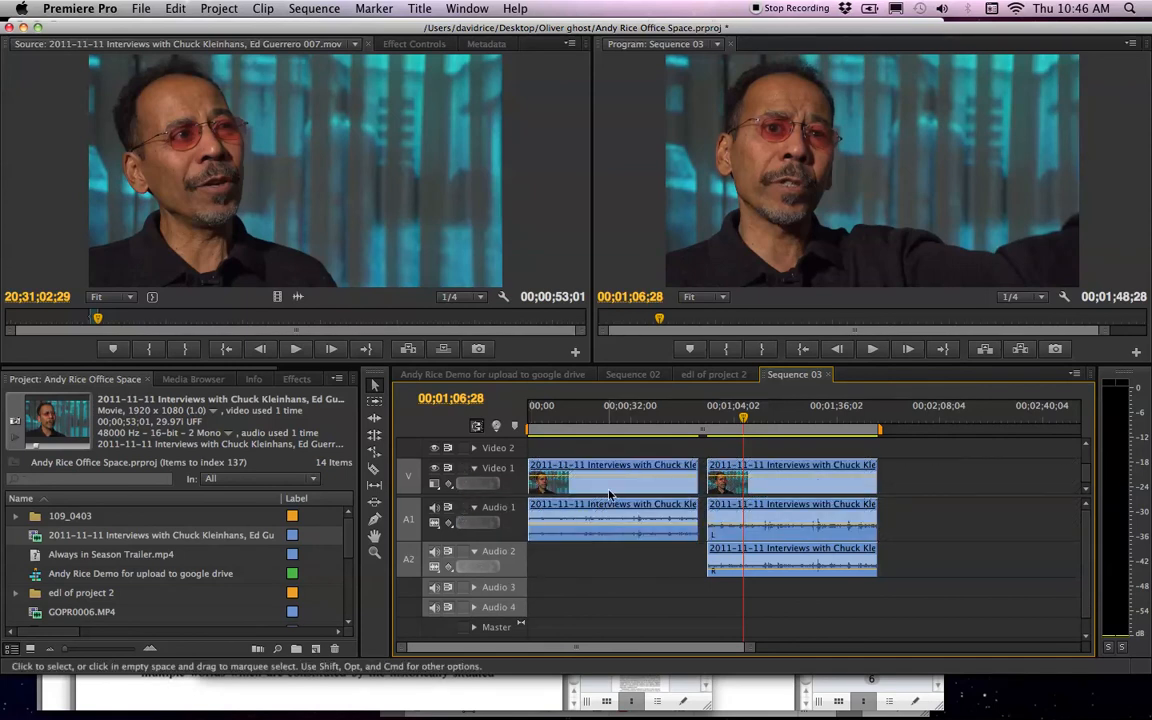
Delete the second interview clip from the timeline, including its video and both mono audio parts.
click(569, 410)
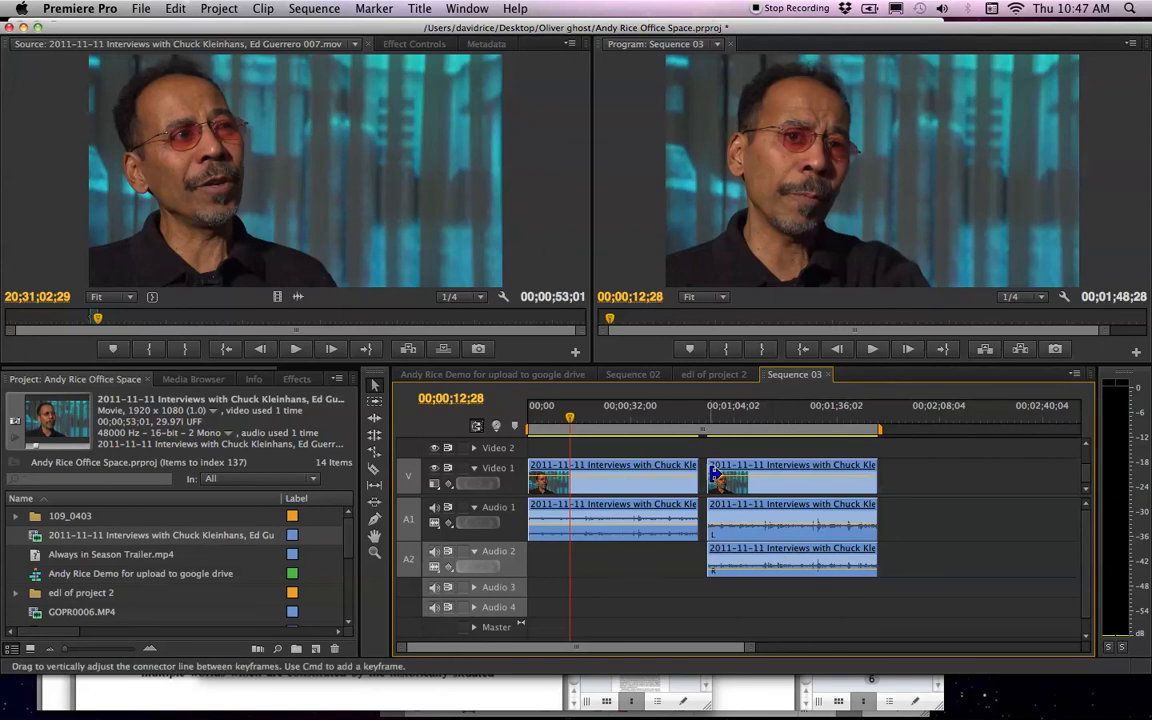
drag(747, 442, 784, 550)
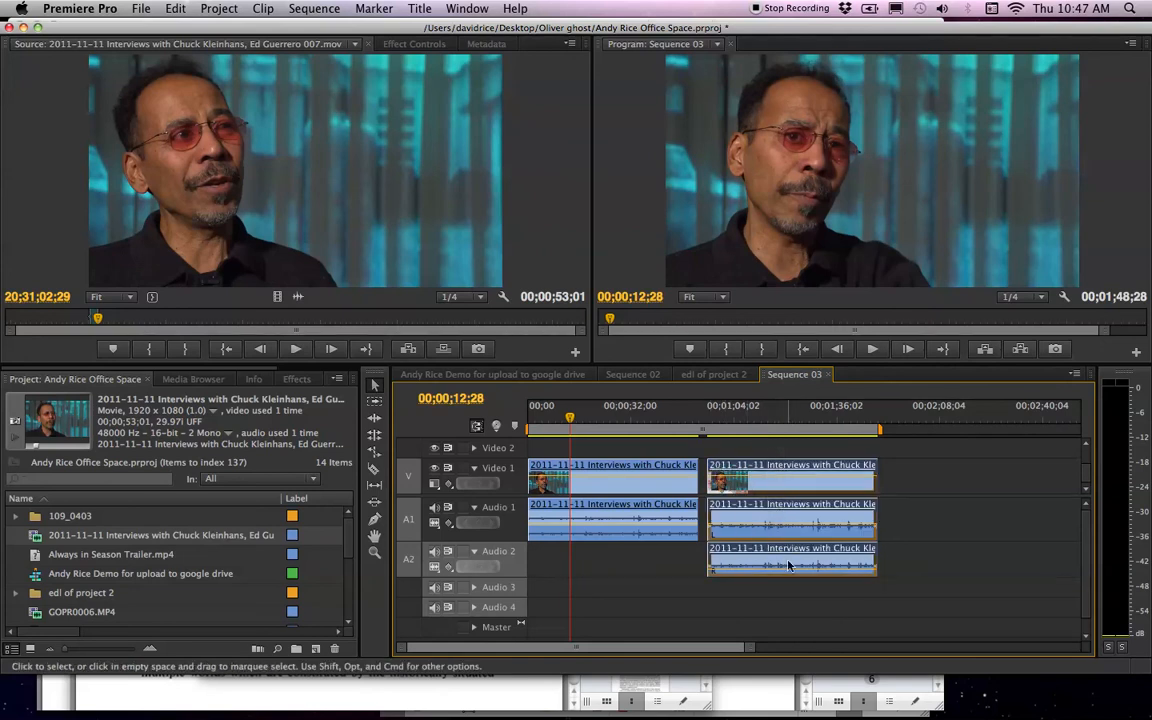
key(Delete)
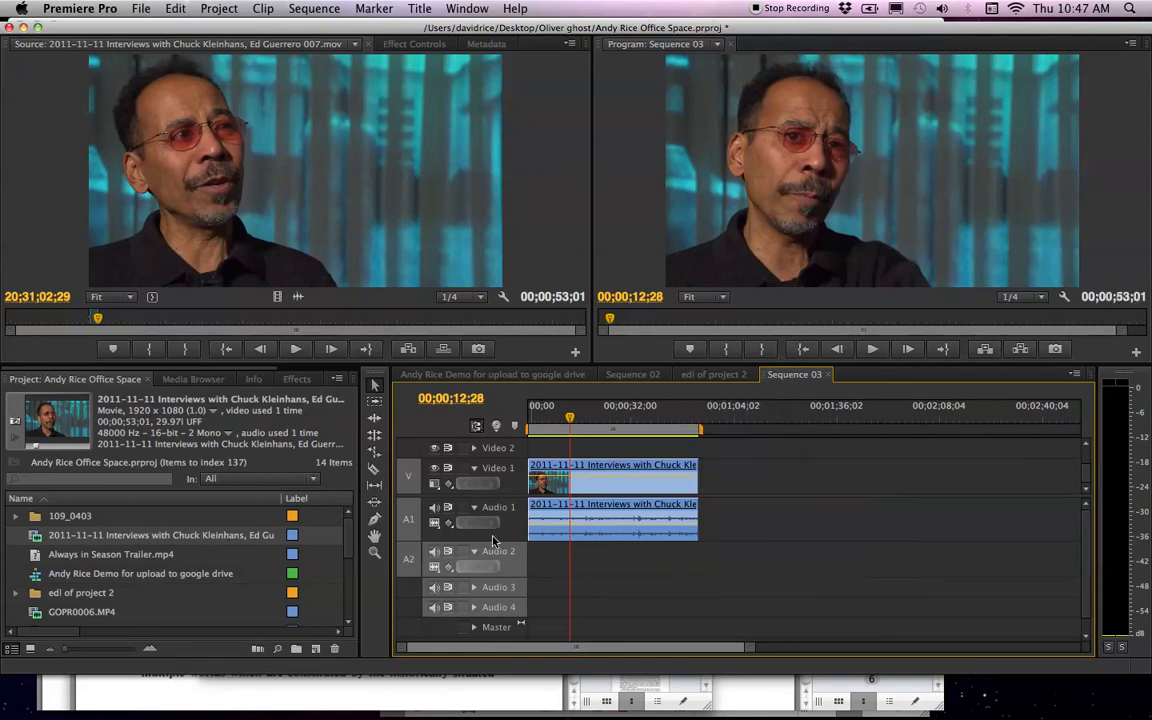
click(474, 507)
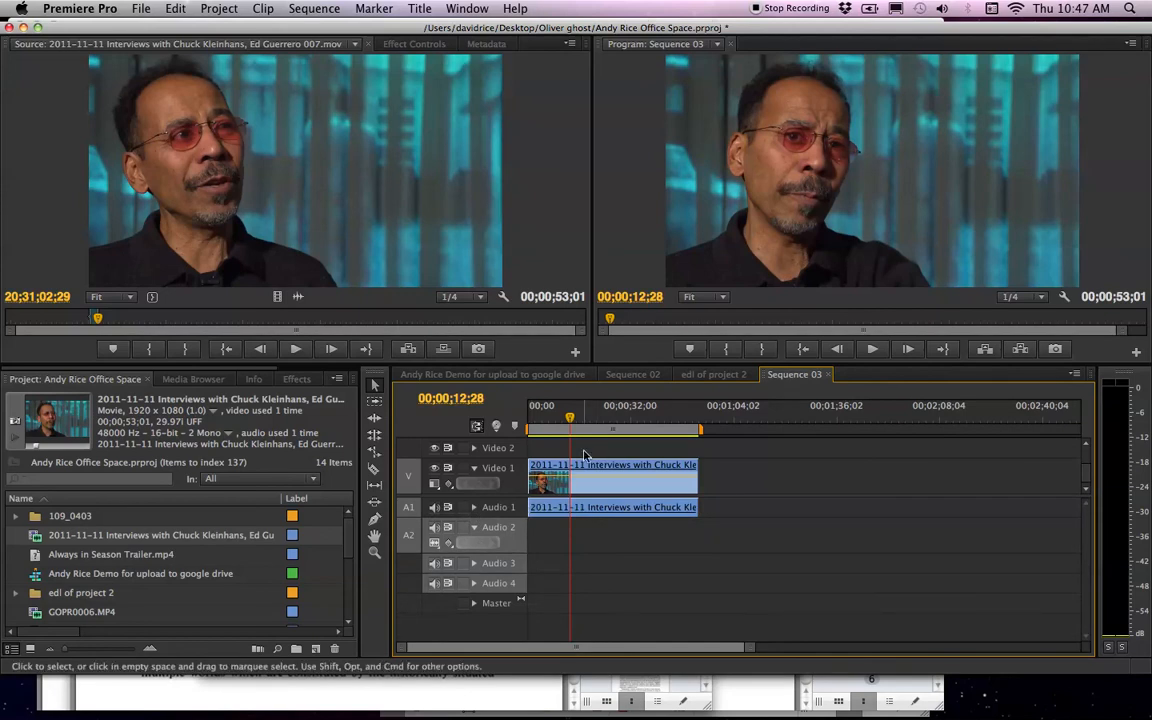
click(476, 508)
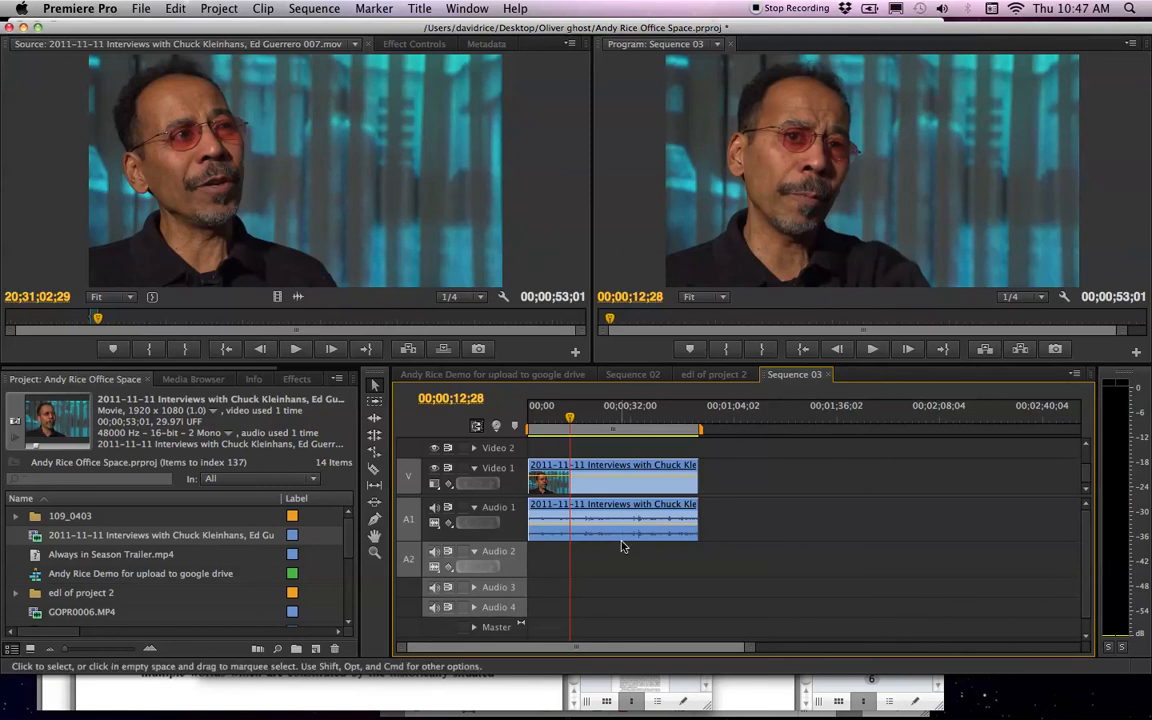
Match frame the interview clip at the sequence start and overwrite it with the source version carrying mono audio on Audio 1 and Audio 2.
drag(570, 417, 505, 418)
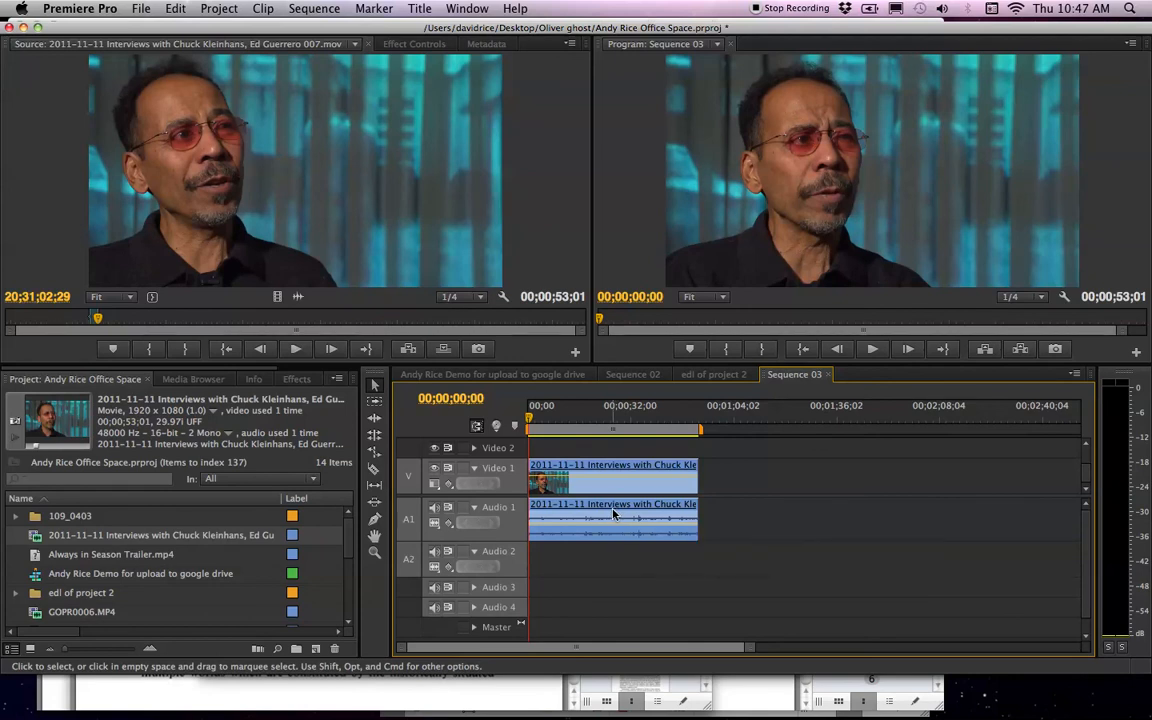
key(f)
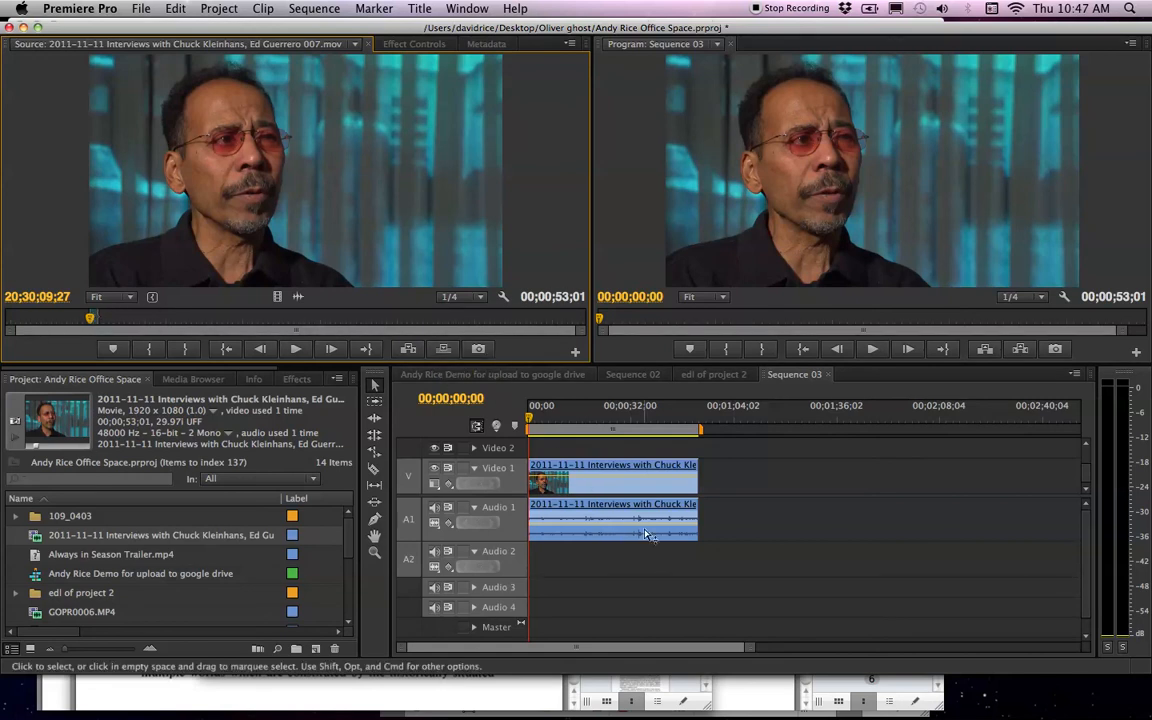
click(446, 350)
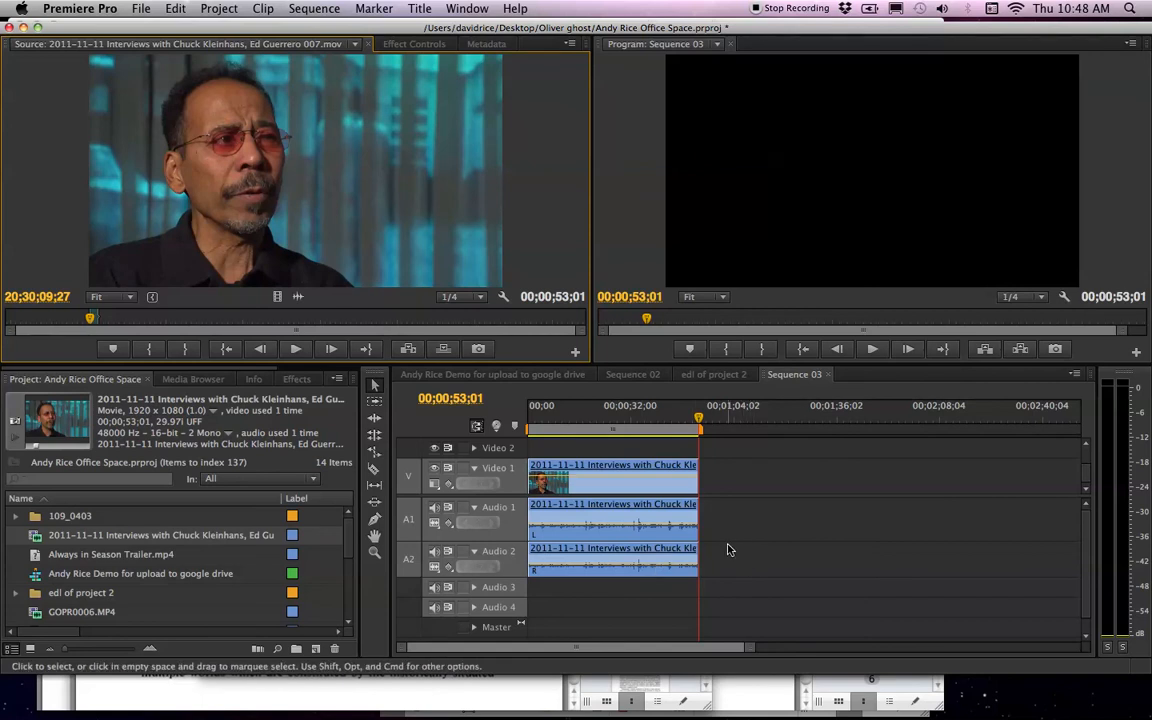
Delete only the left-channel audio on Audio 1 with Video 1 and Audio 2 temporarily locked, and play back part of the remaining clip.
click(462, 470)
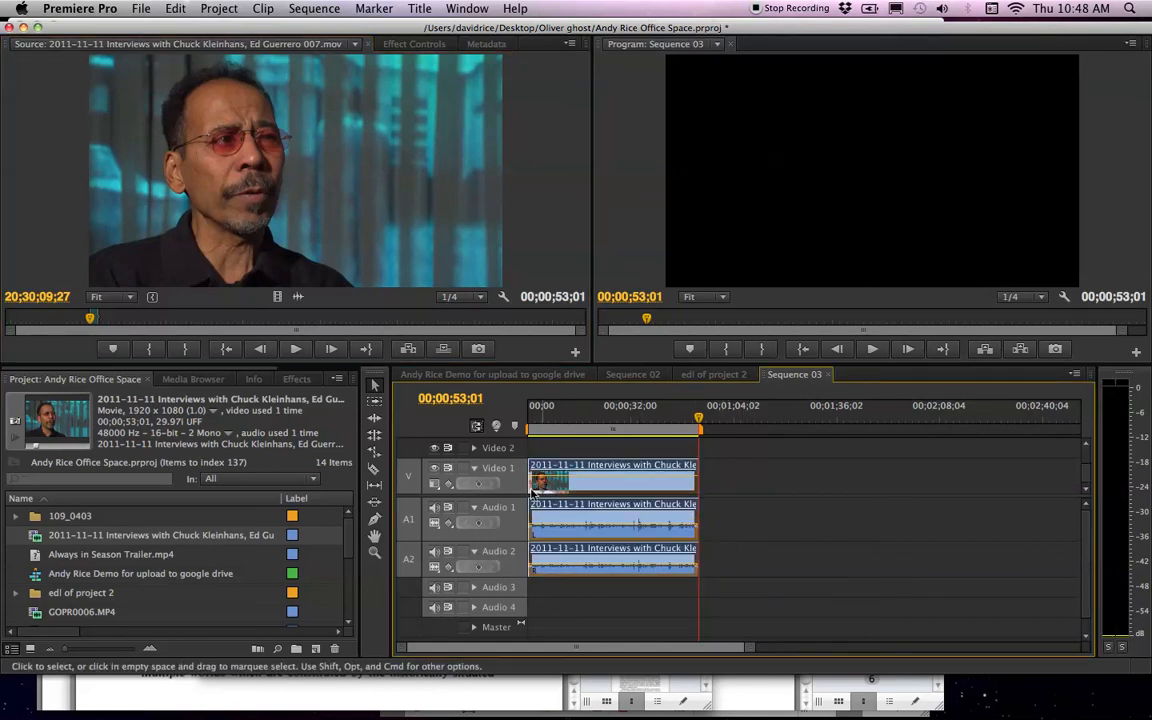
click(461, 551)
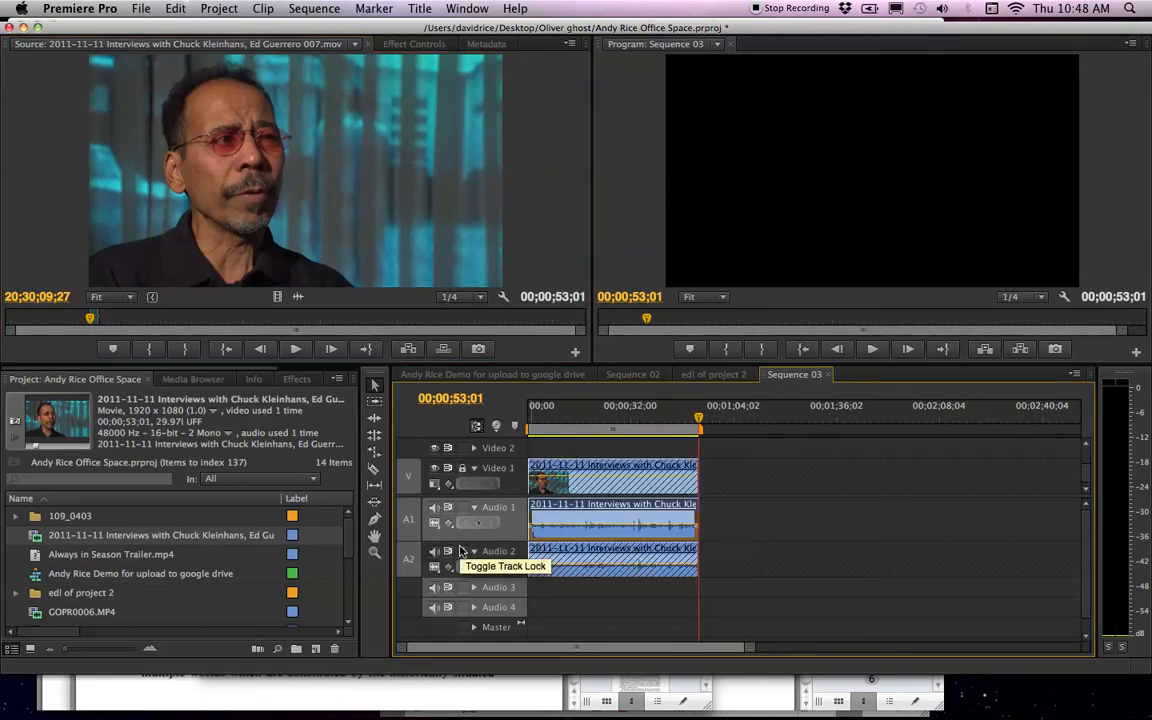
key(Delete)
click(461, 551)
click(462, 468)
click(625, 418)
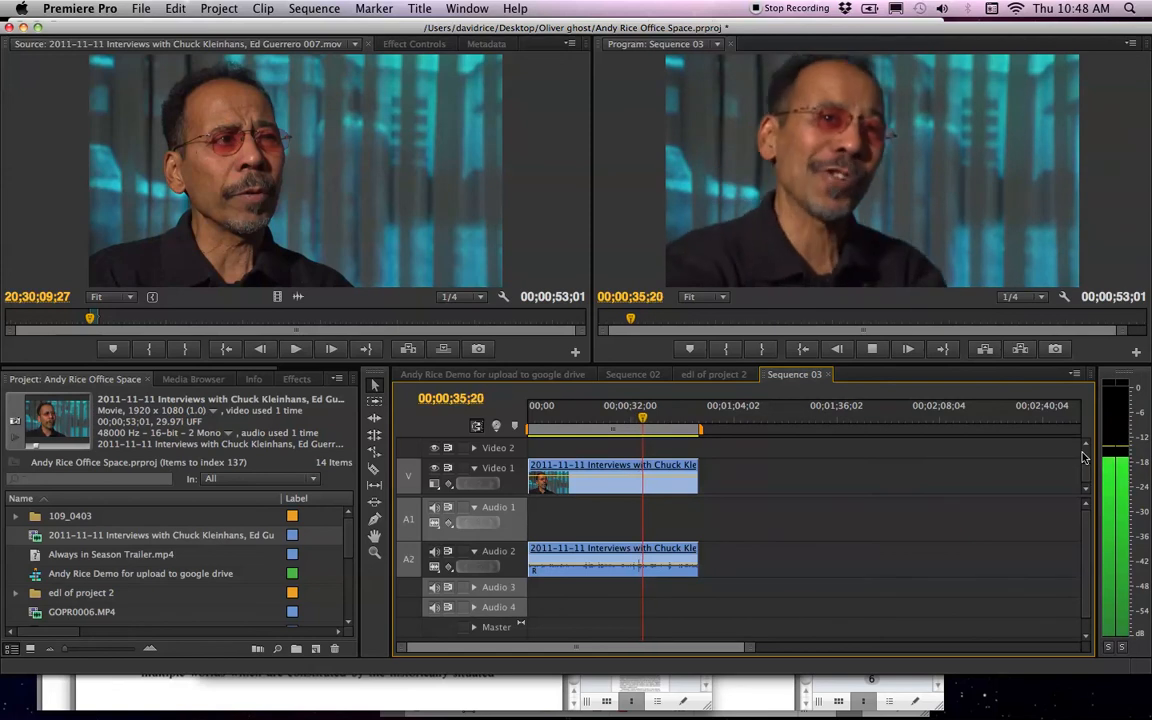
key(space)
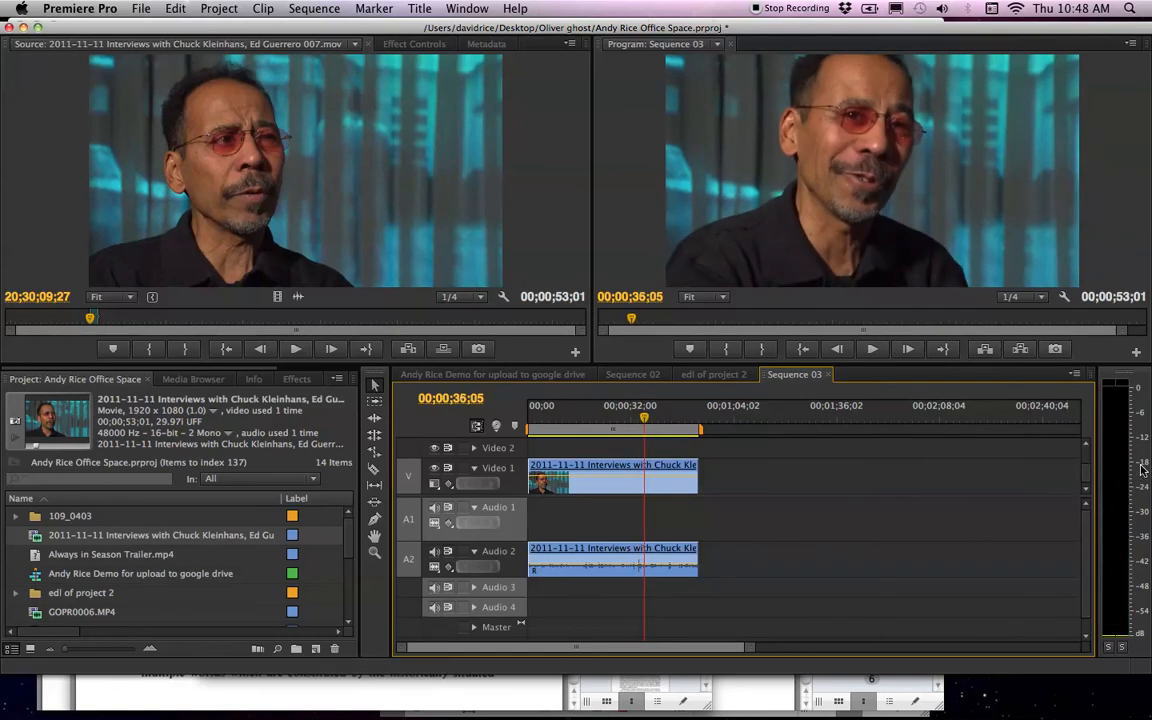